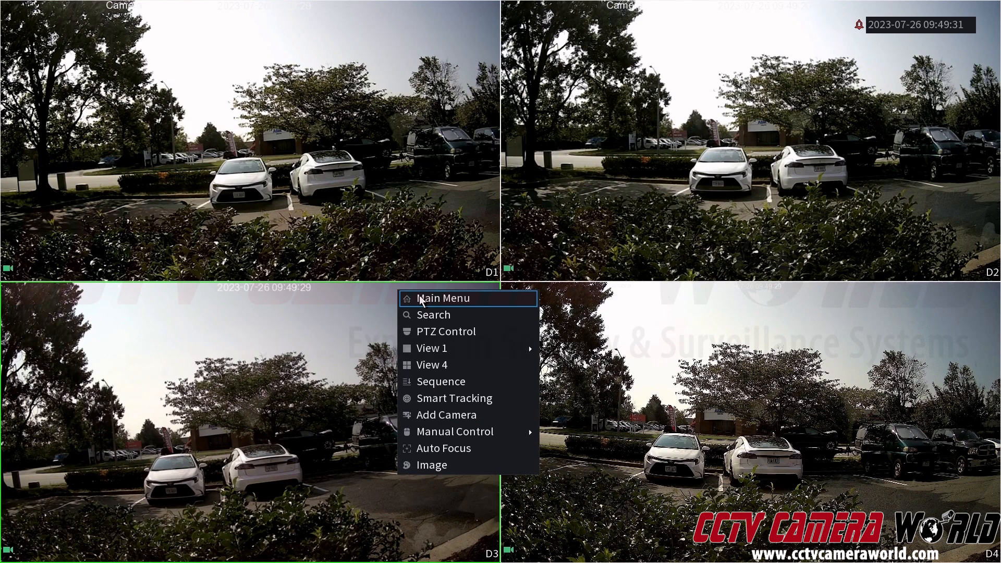
Step: Open the recorder's main menu and unlock it by drawing the admin login pattern
click(420, 298)
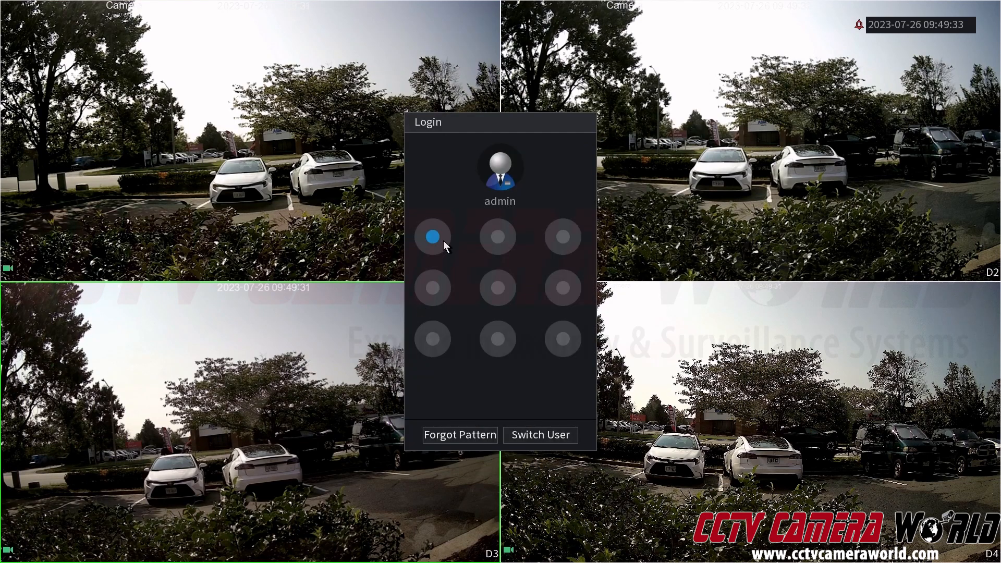
mouse_move(443, 239)
mouse_down()
mouse_move(566, 242)
mouse_move(563, 337)
mouse_move(427, 333)
mouse_up()
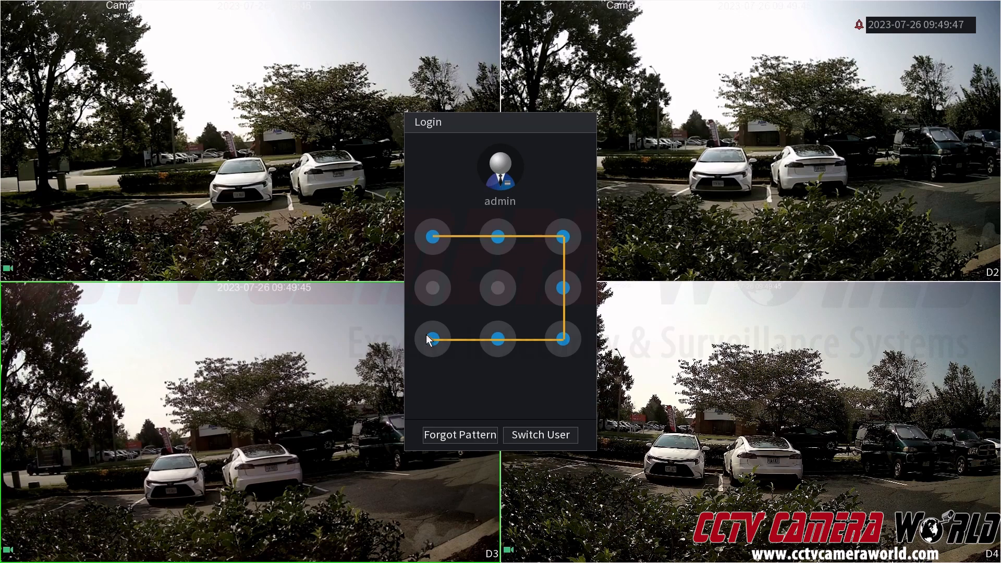
drag(426, 334, 427, 335)
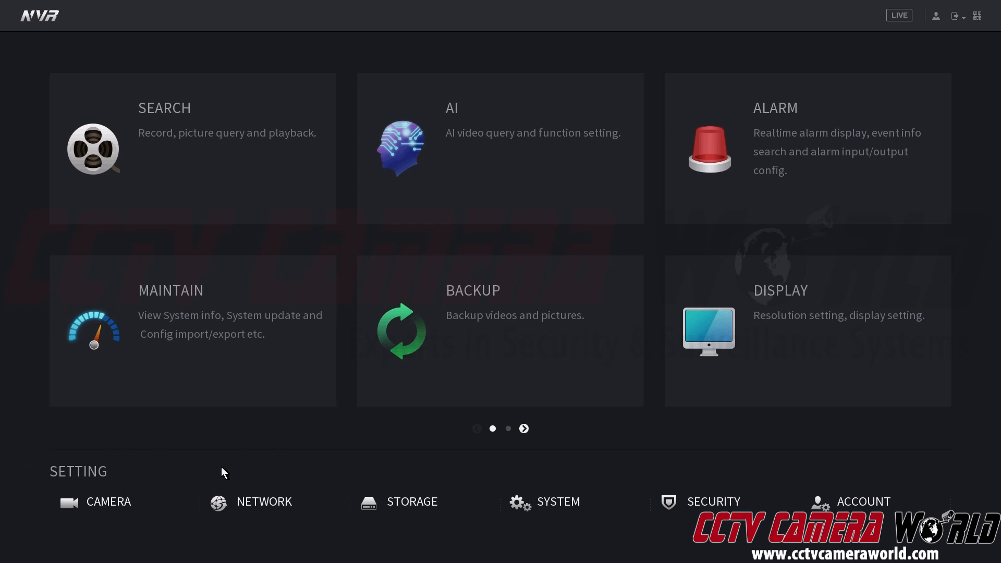
Step: Open the NETWORK settings to show the TCP/IP page with NIC1 at 192.168.1.226
click(256, 504)
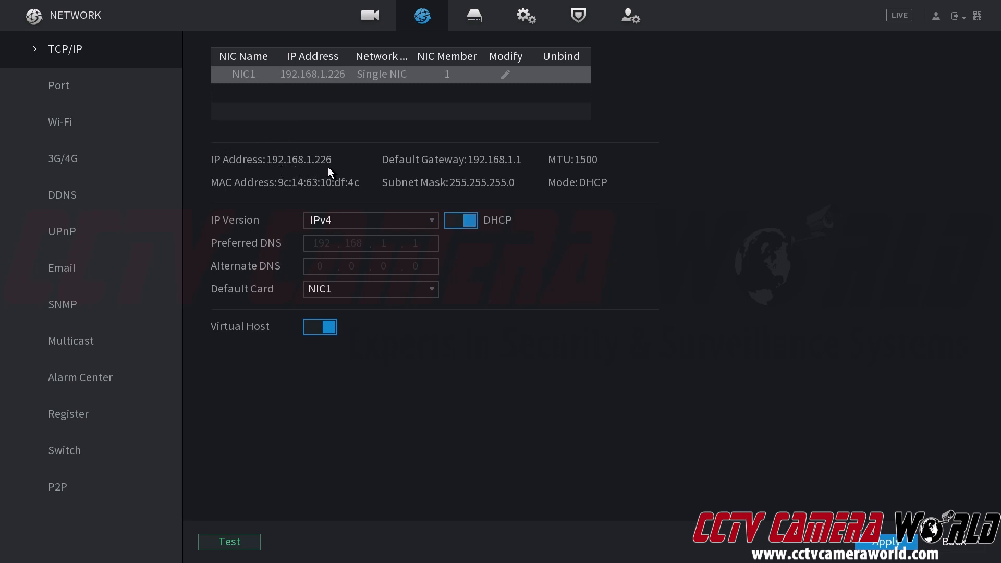
Step: Review NIC1's DHCP address settings and close them with OK
click(508, 74)
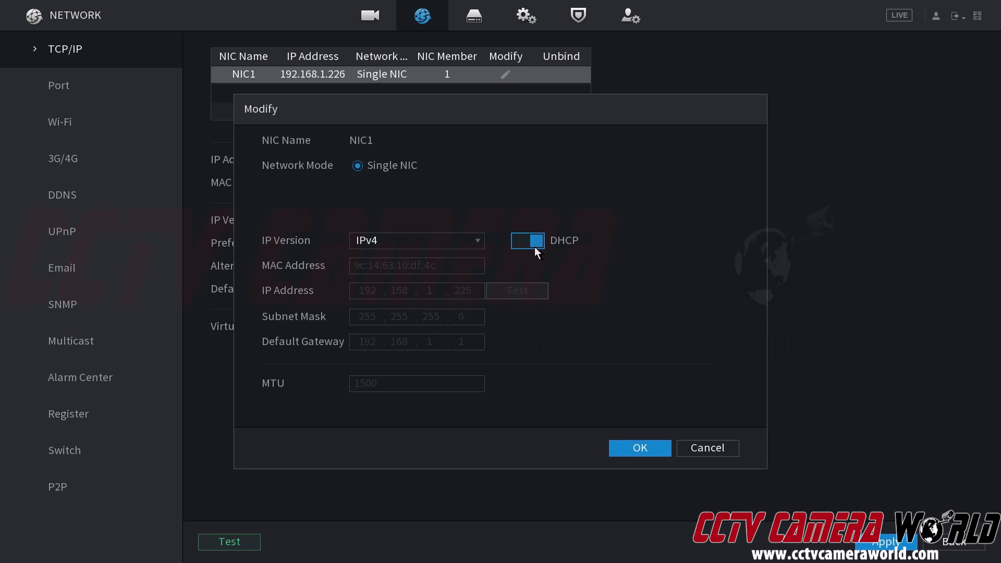
click(619, 444)
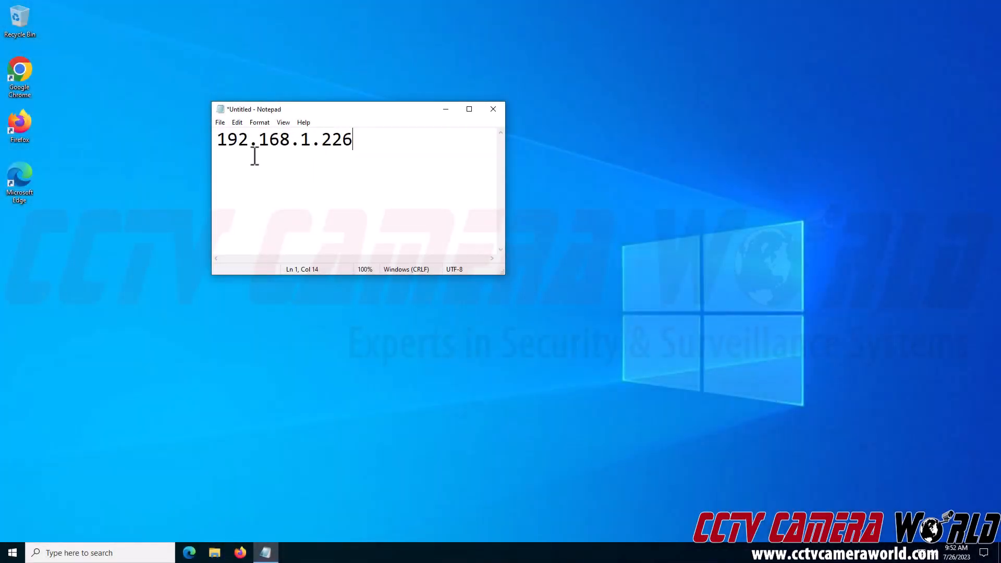
Step: Launch Google Chrome and go to the recorder's address 192.168.1.226
drag(219, 146, 366, 139)
click(378, 141)
double_click(19, 75)
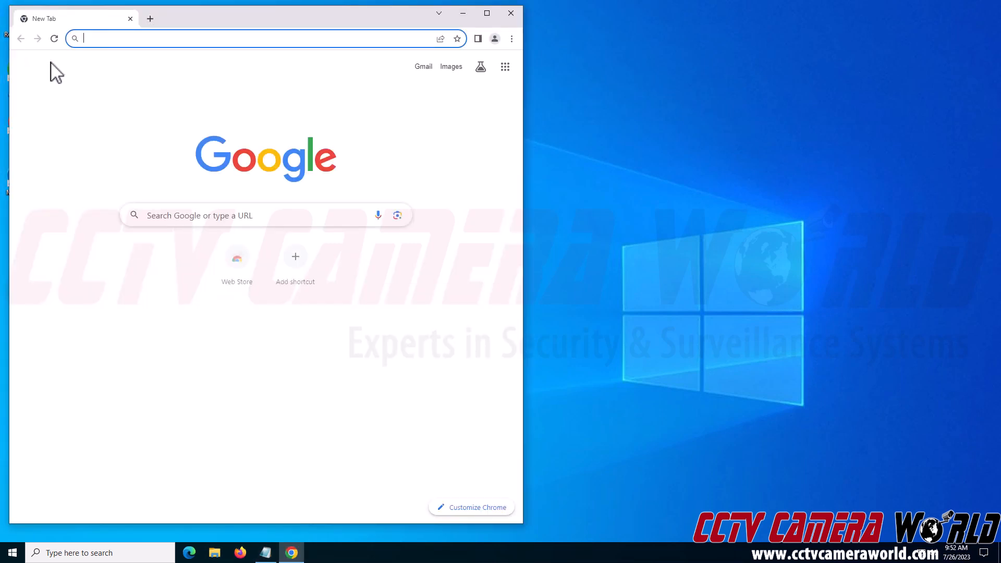
text(192)
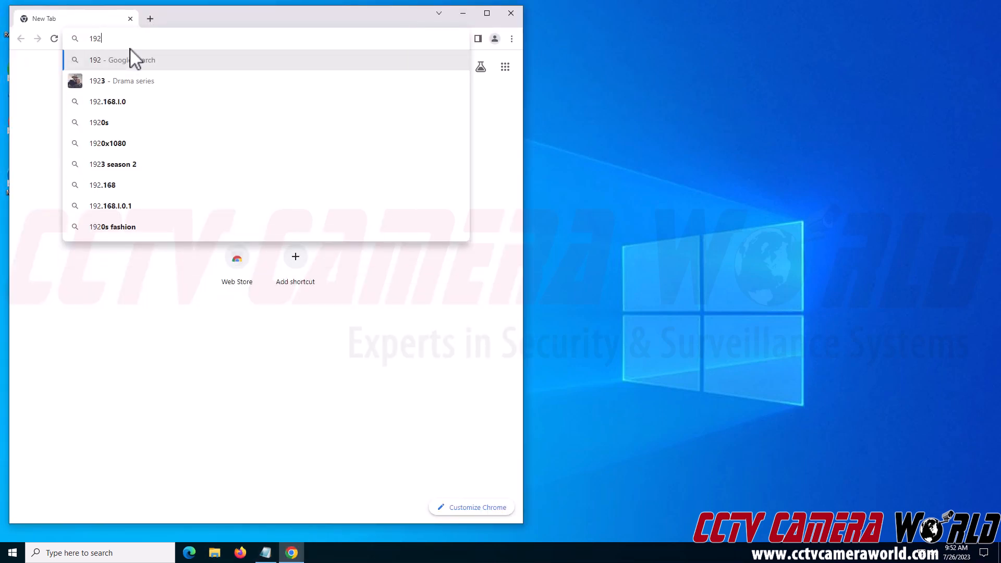
text(.168.1.)
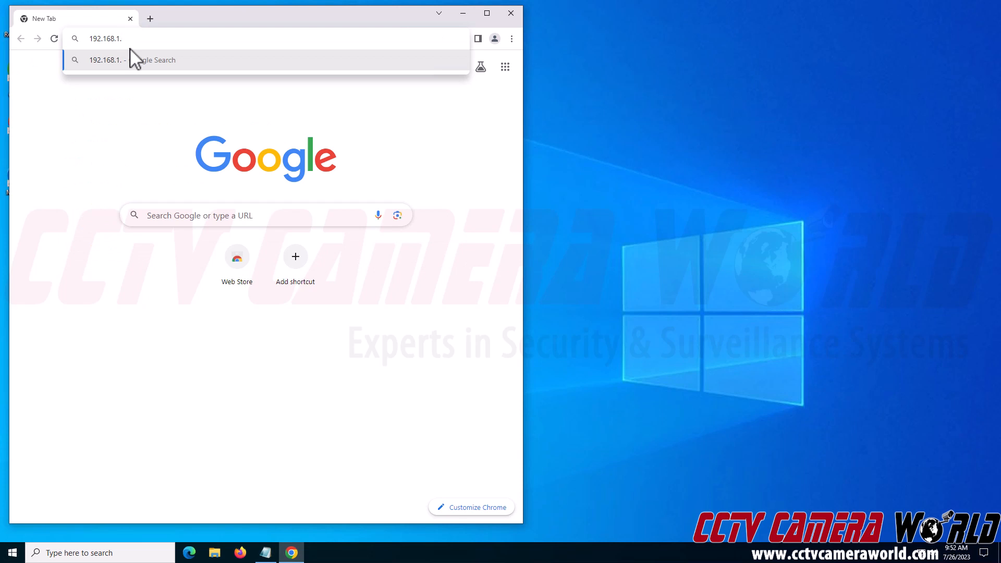
text(226)
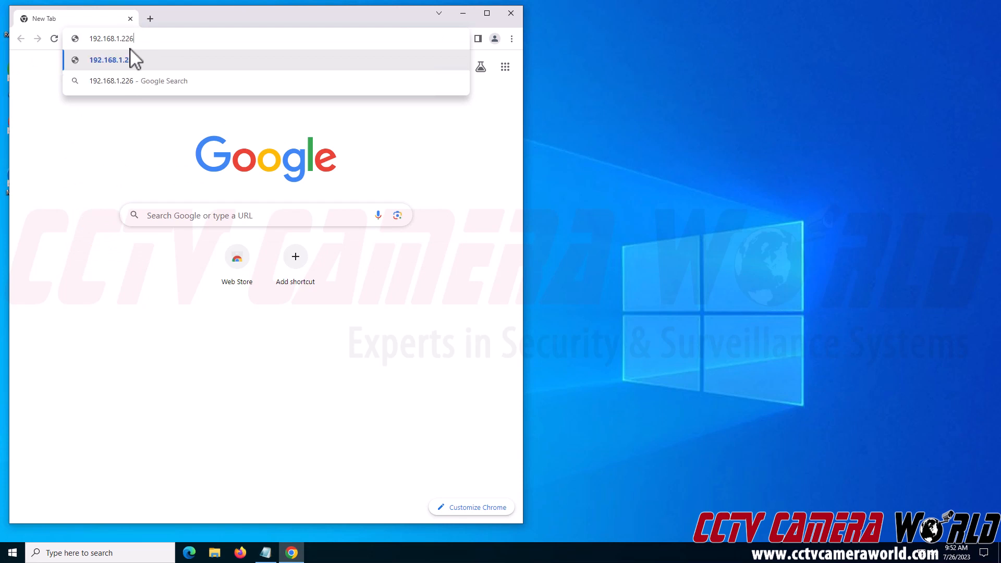
click(134, 60)
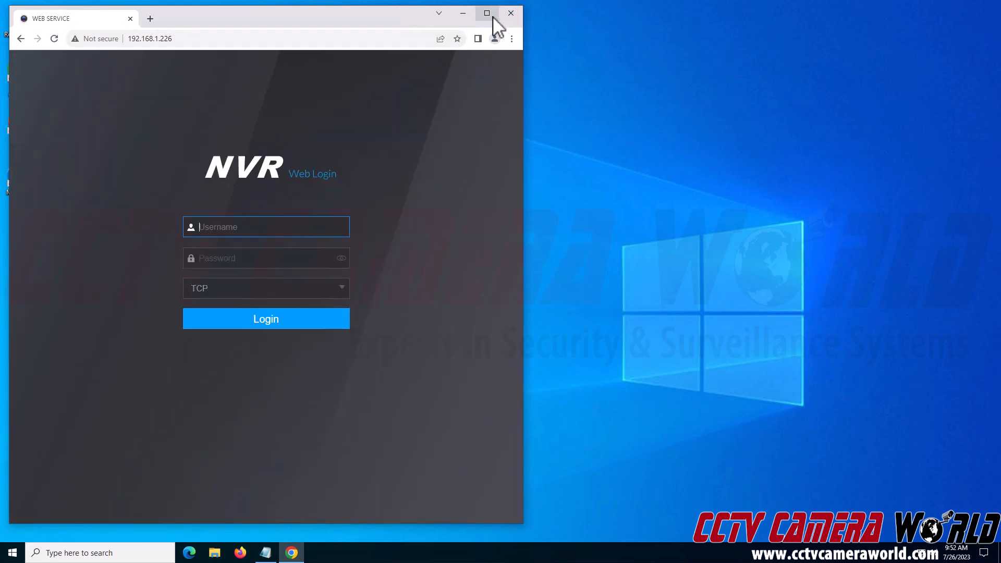
Step: Maximize Chrome and log in to the NVR web page as admin with the account password
click(491, 14)
text(ad)
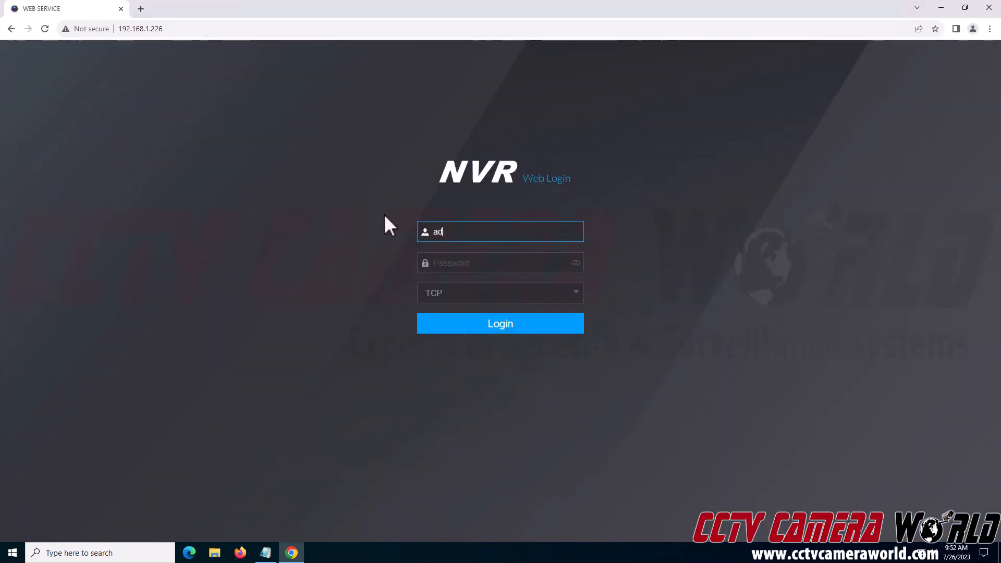
text(min)
key(Tab)
text(****)
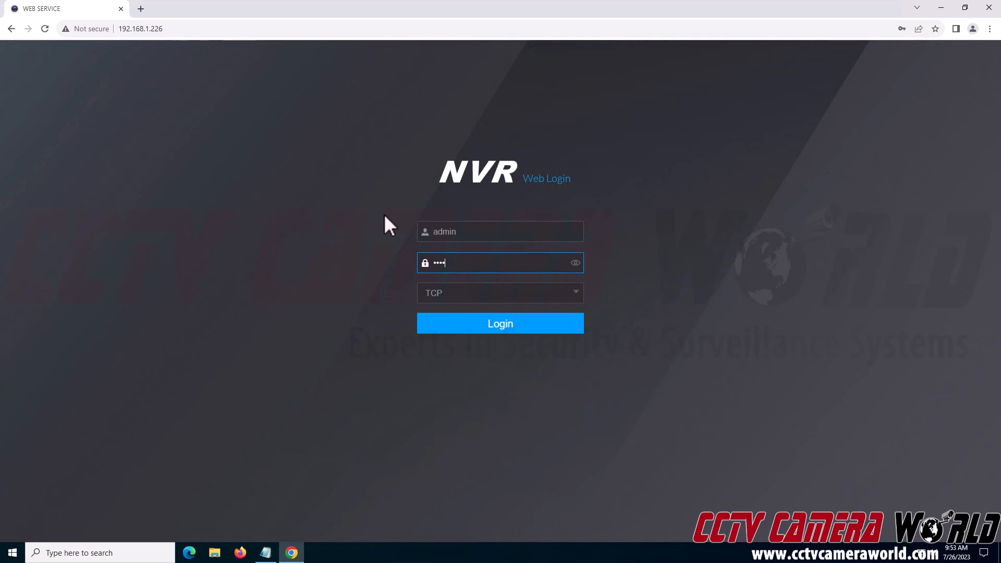
text(****)
click(490, 323)
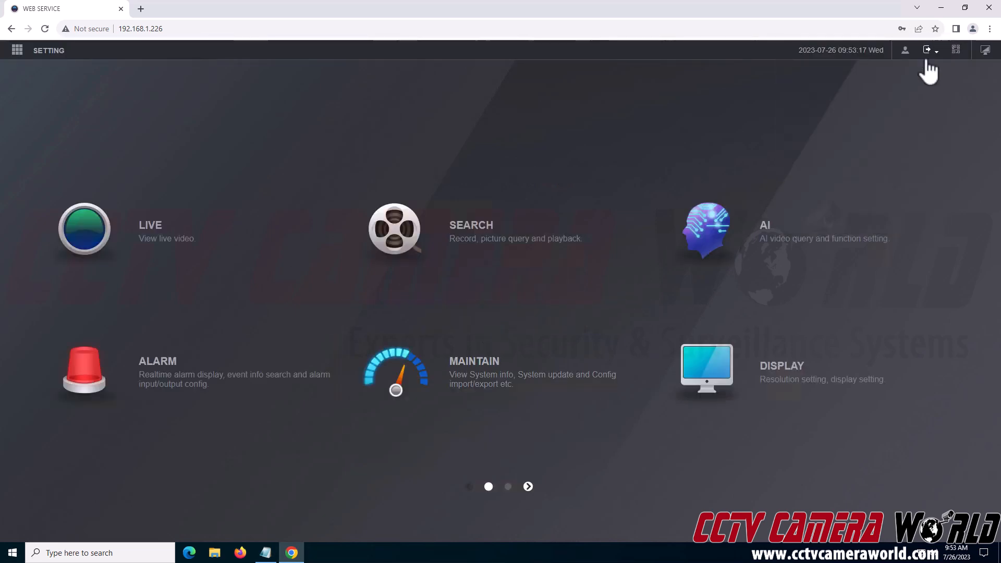
click(935, 46)
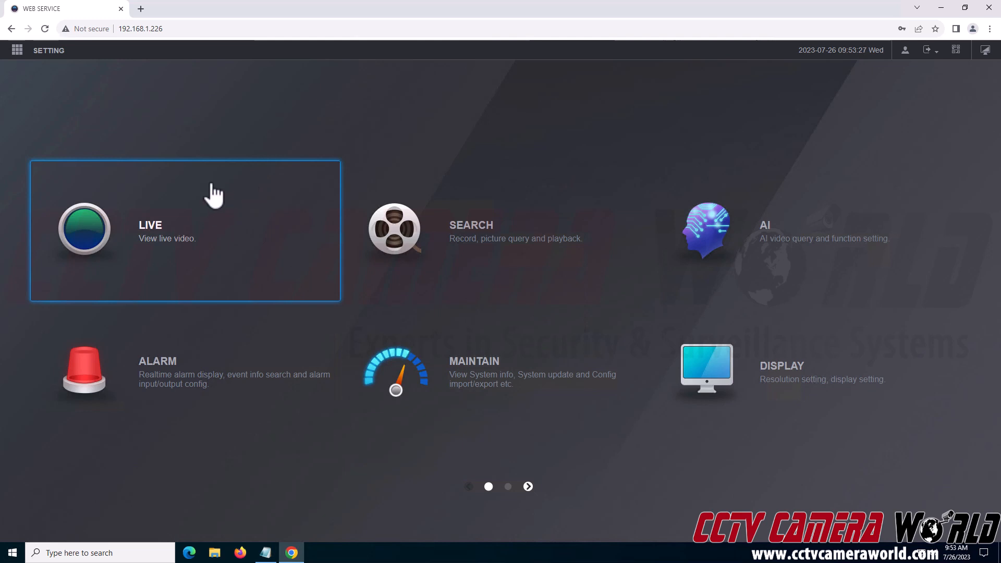
click(212, 195)
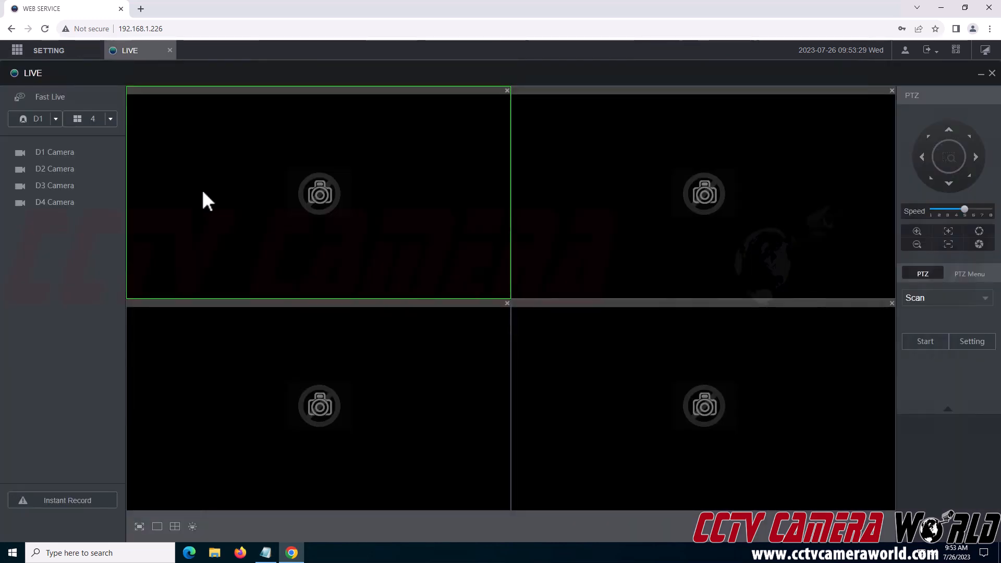
click(68, 156)
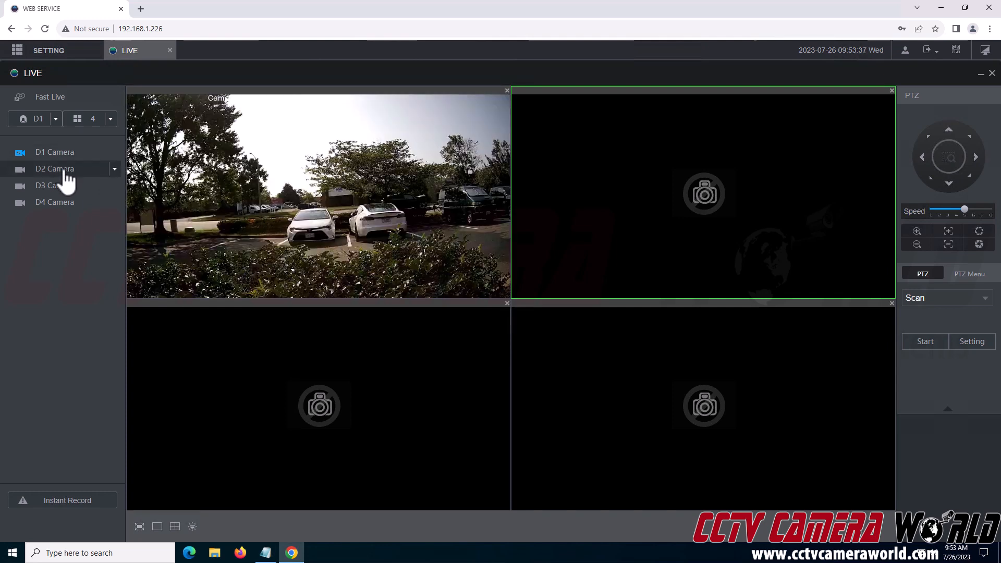
click(65, 171)
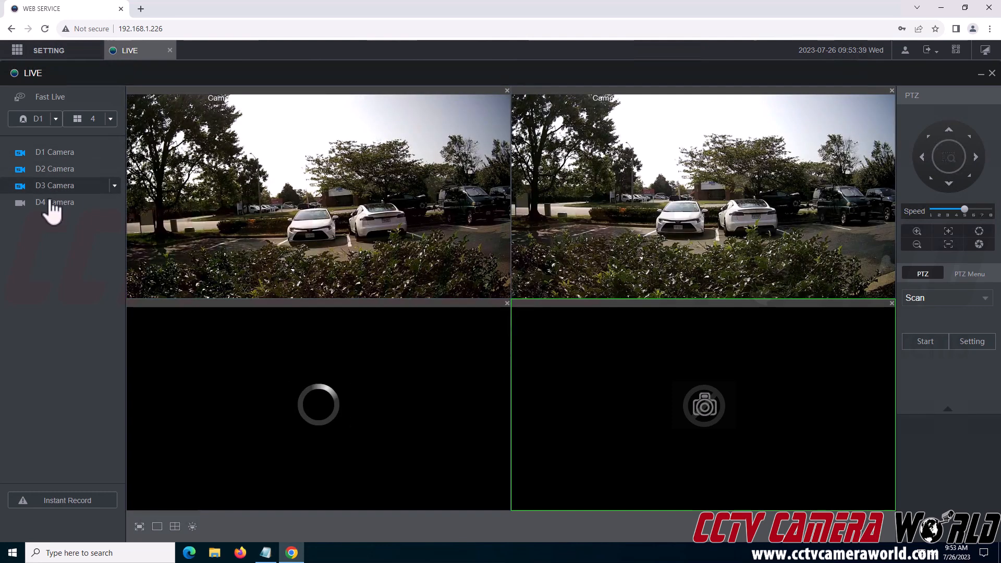
click(52, 203)
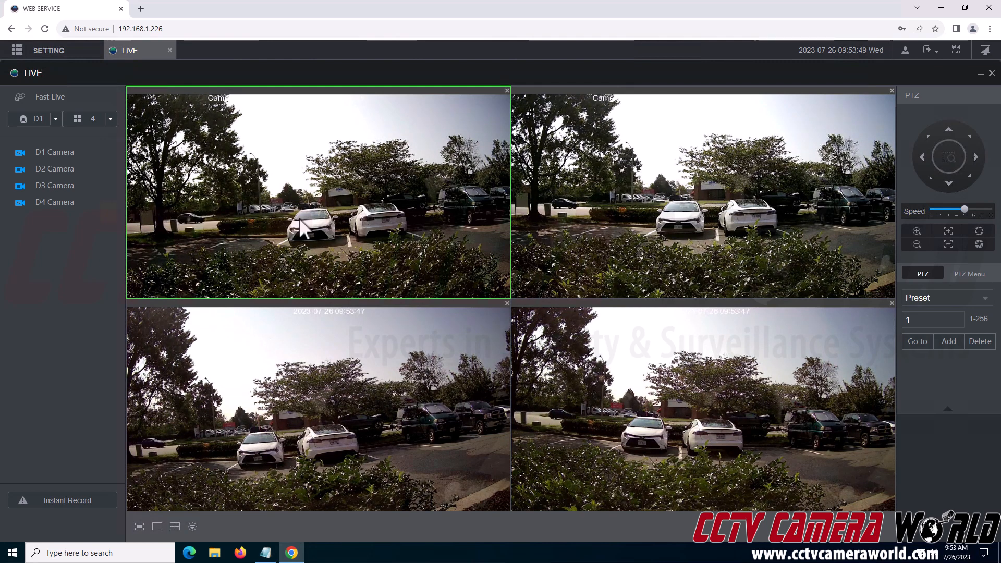
click(170, 51)
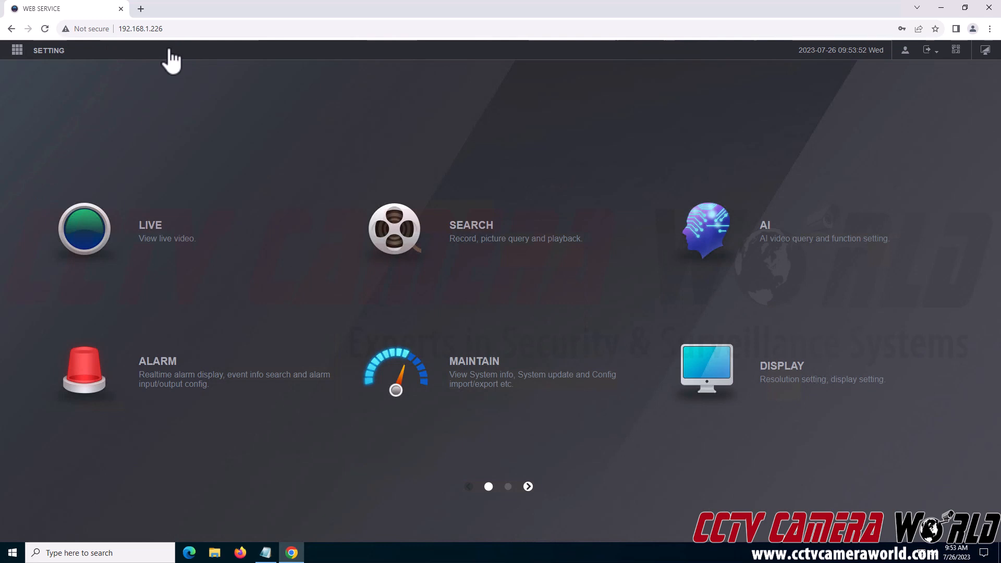
click(497, 241)
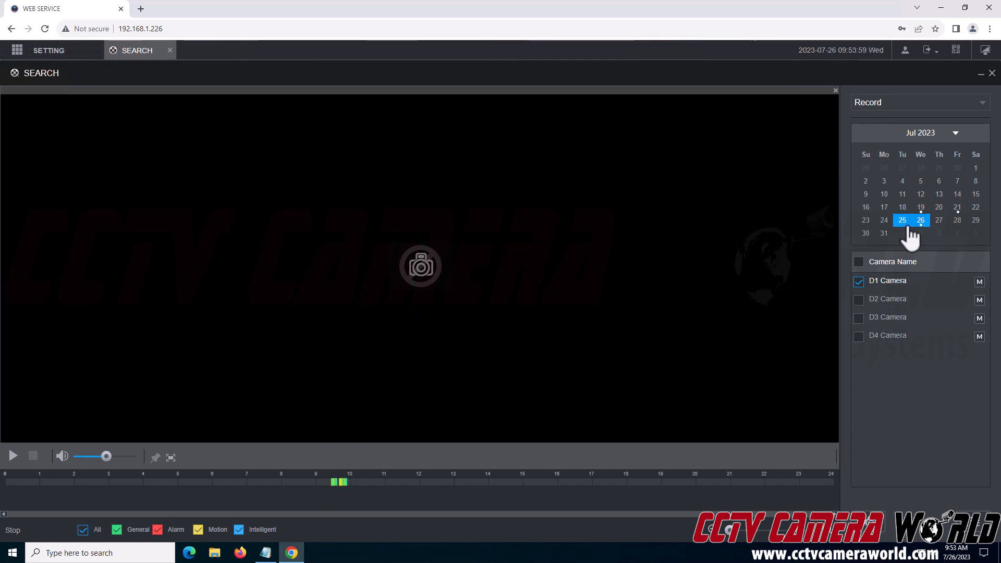
click(336, 483)
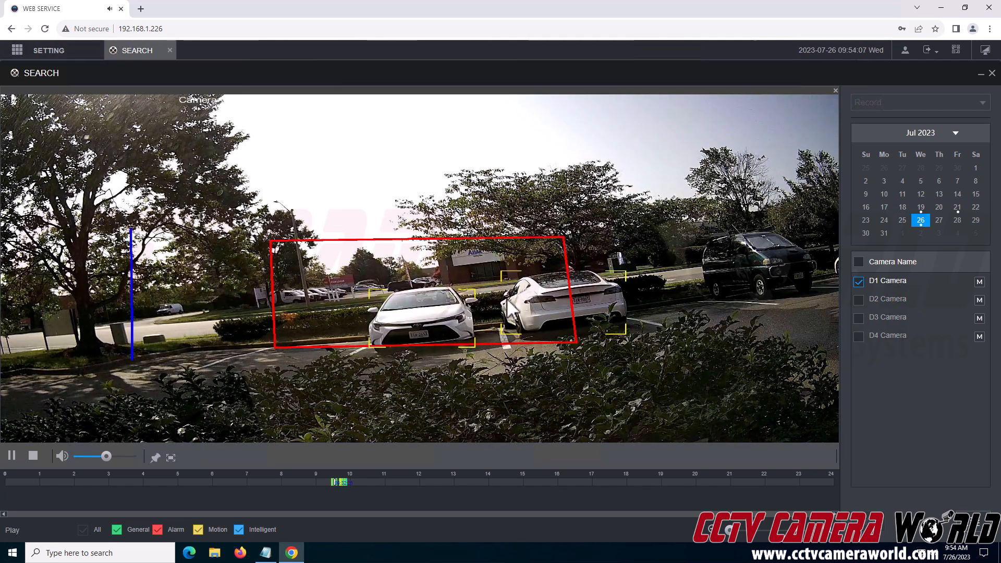
click(170, 51)
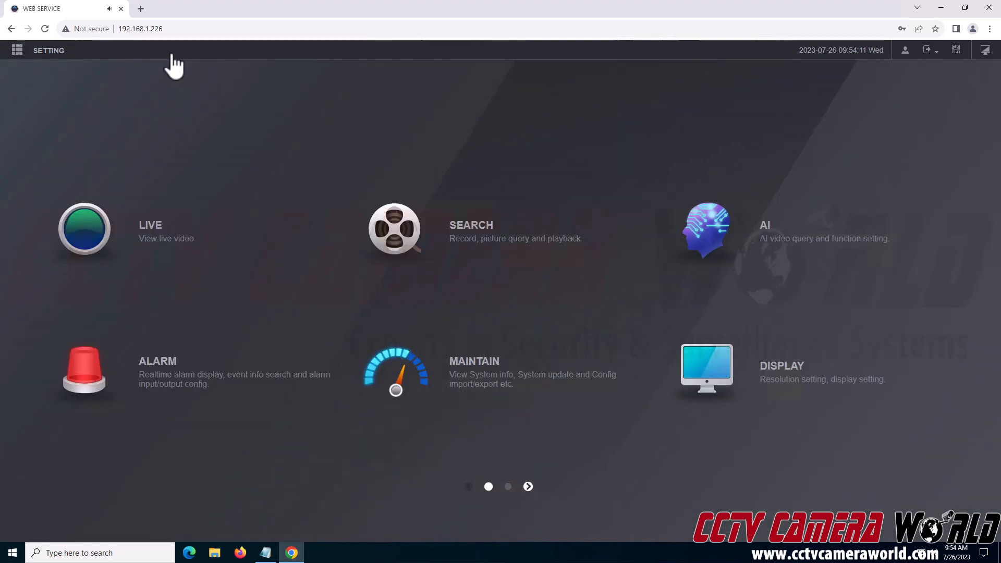
Step: Browse the AI search features and its parameter settings list, then close the AI page
click(759, 228)
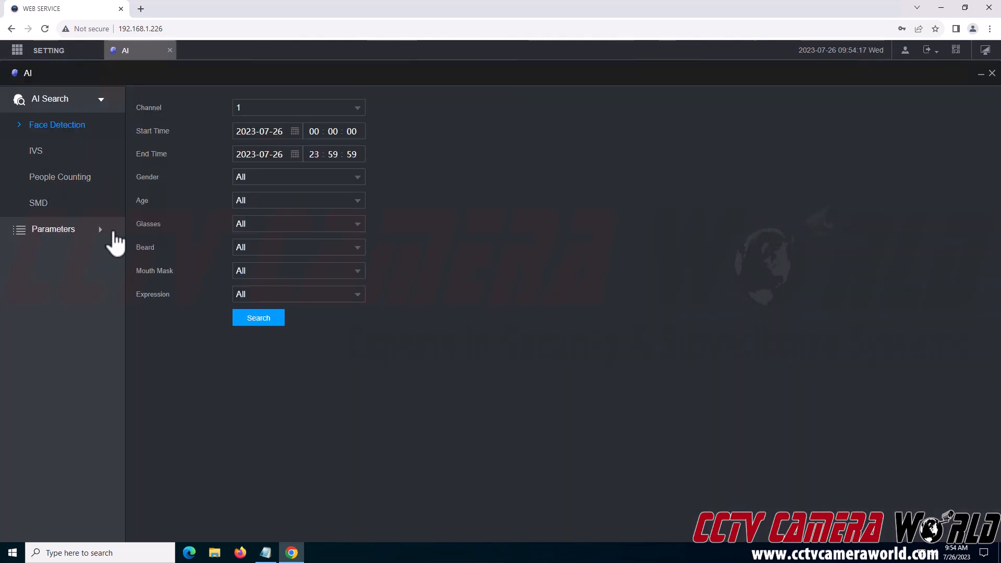
click(97, 230)
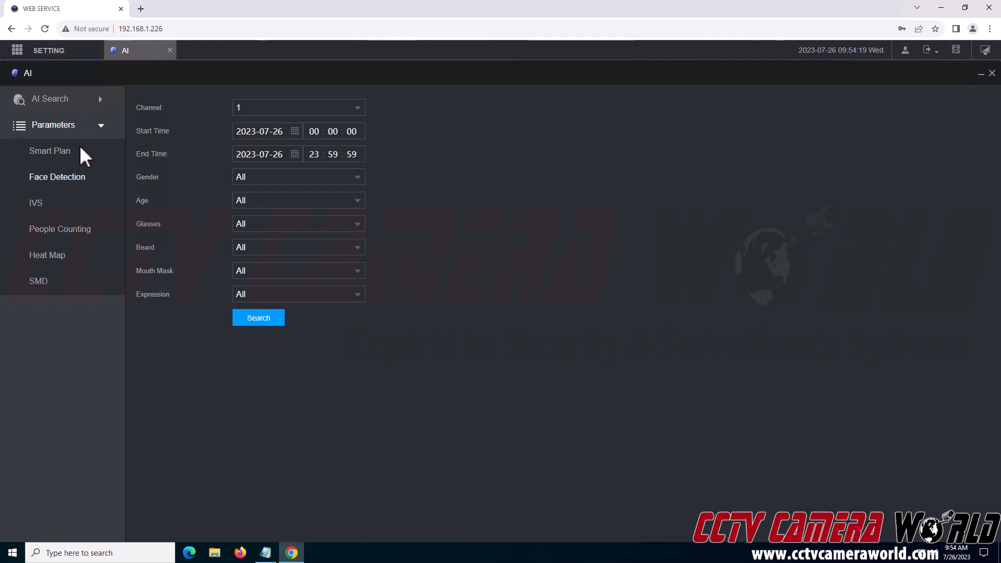
click(169, 50)
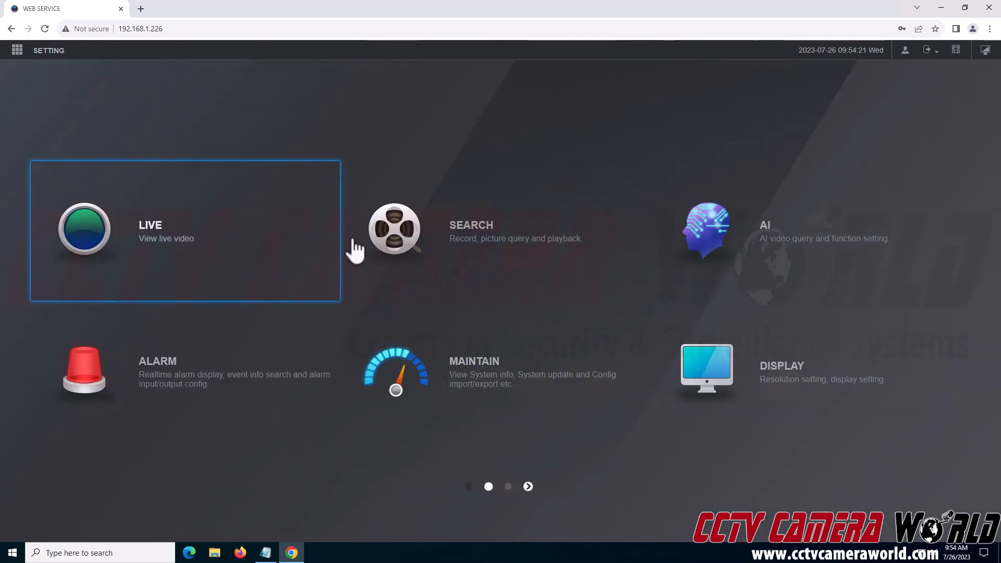
Step: View the Alarm page's Video Detection settings, then close the Alarm page
click(250, 407)
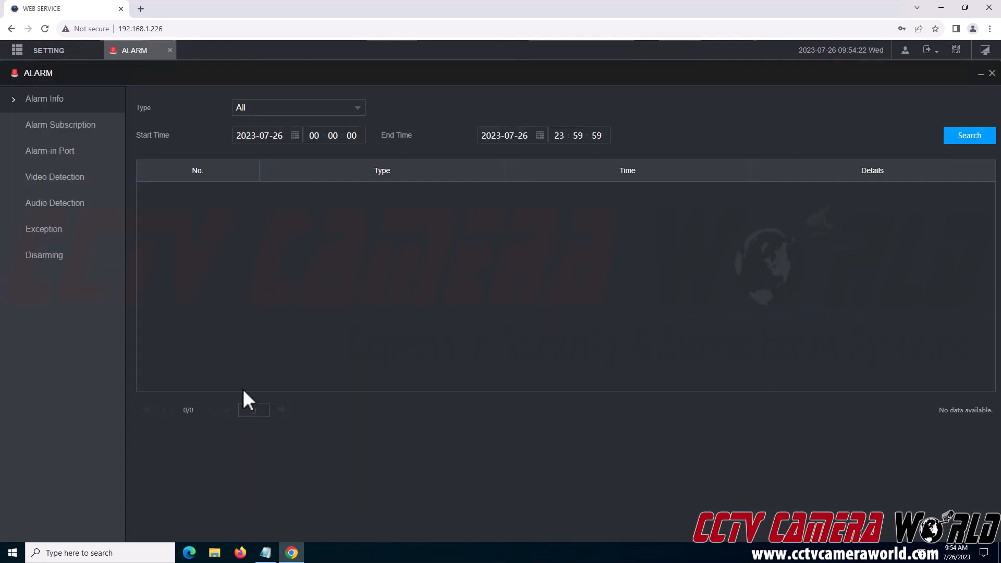
click(56, 183)
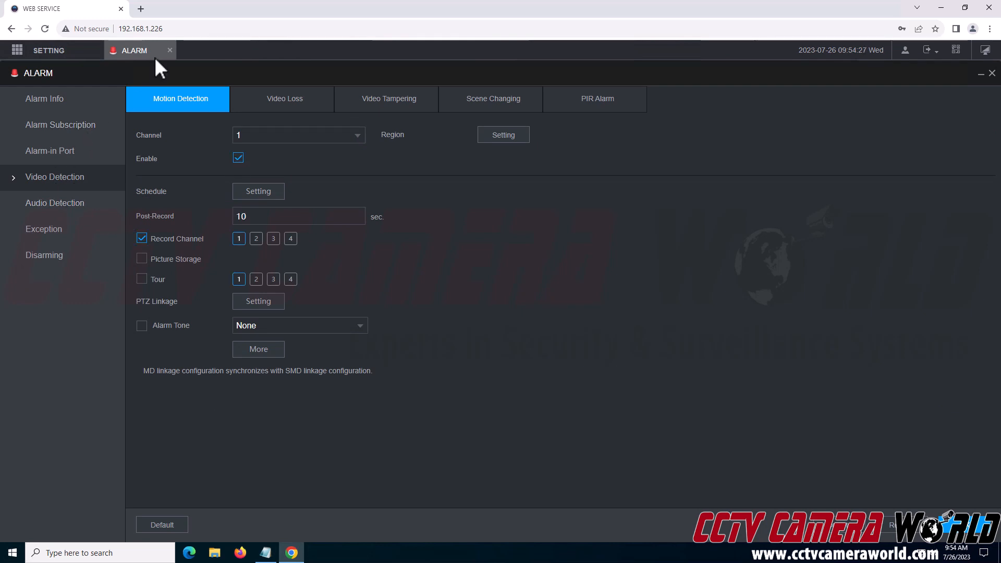
click(170, 50)
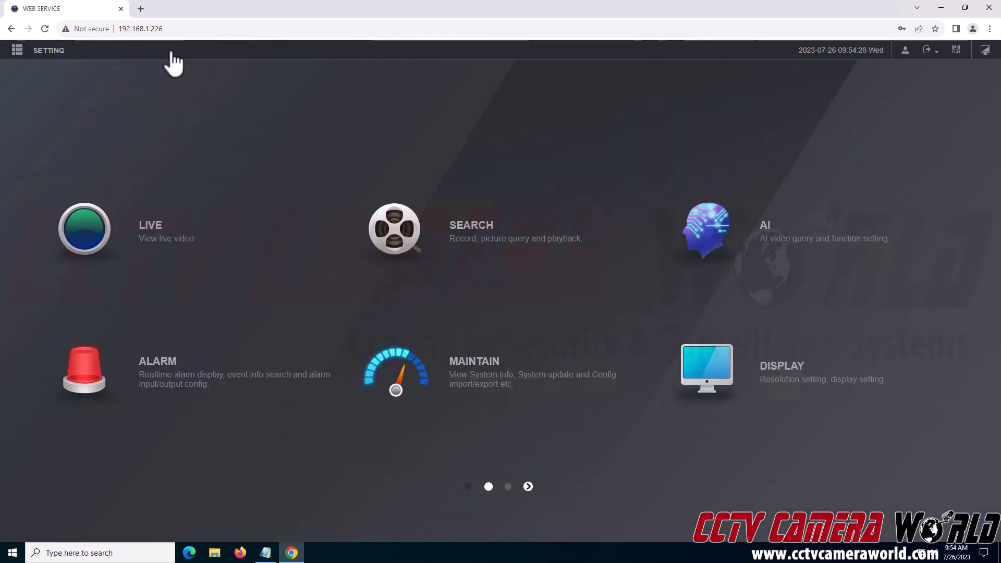
Step: Look over the Maintain page, close it, and close Chrome
click(469, 374)
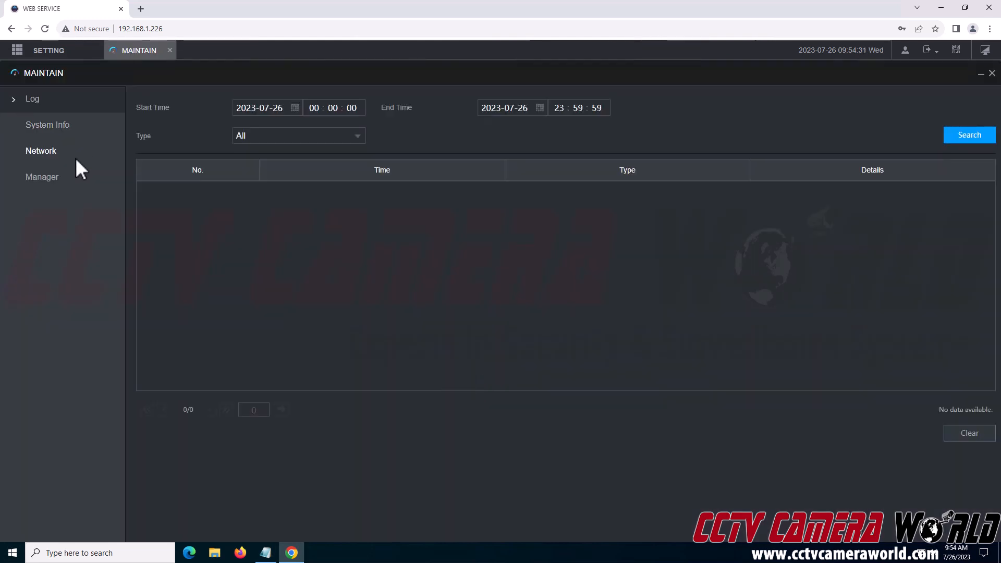
click(170, 50)
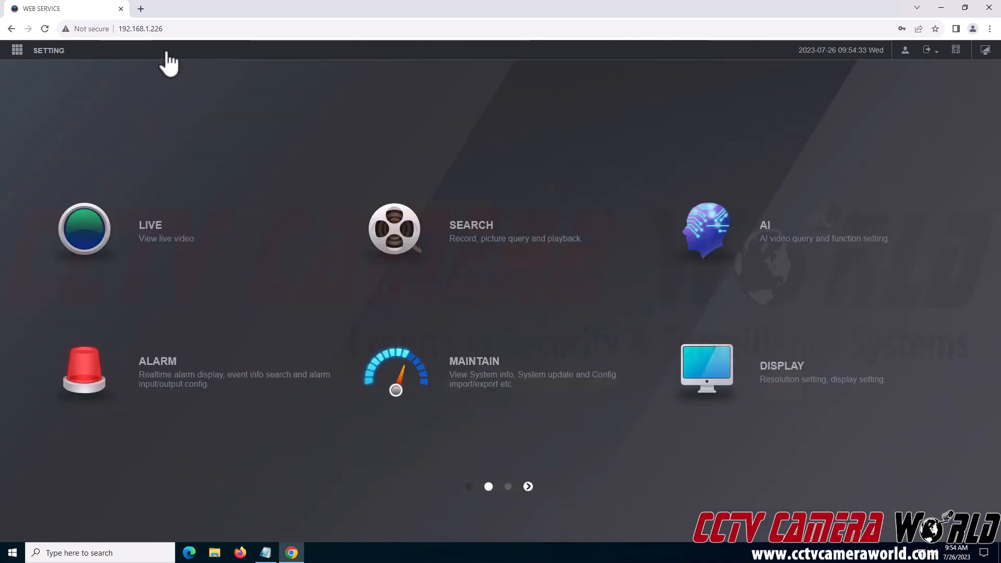
mouse_move(43, 54)
click(987, 16)
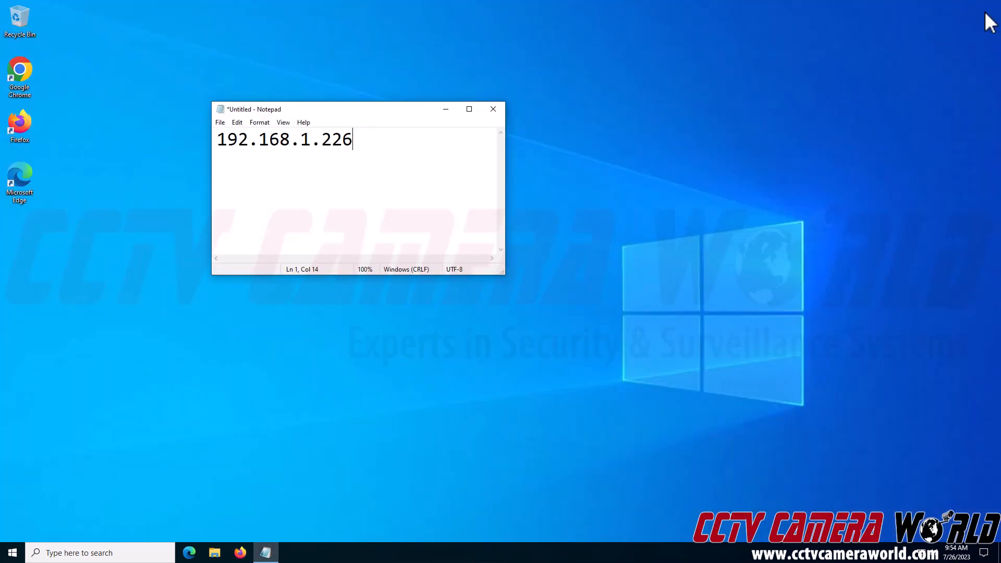
Step: Launch Firefox, load 192.168.1.226, and maximize the window
click(35, 122)
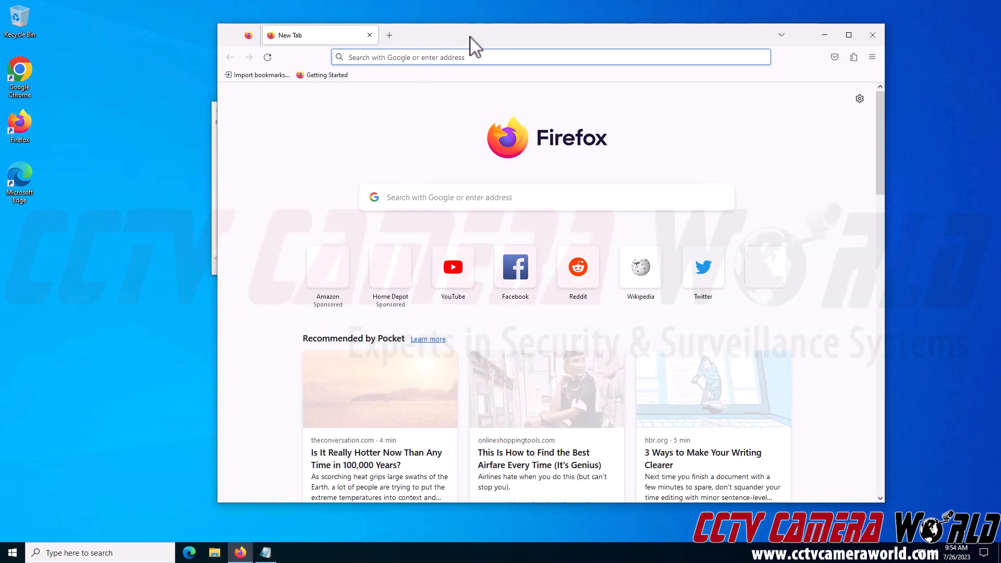
text(192.1)
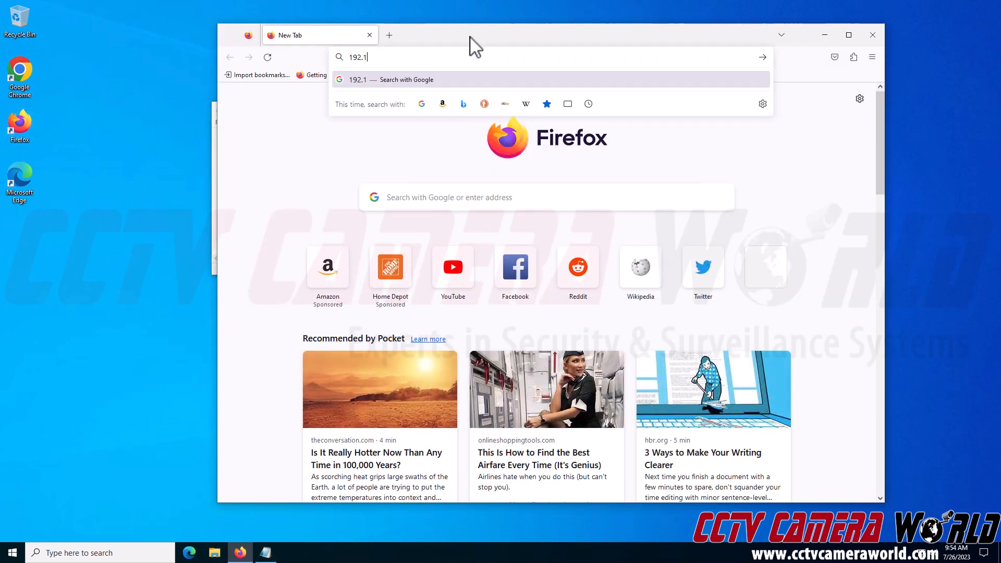
text(68.1.226)
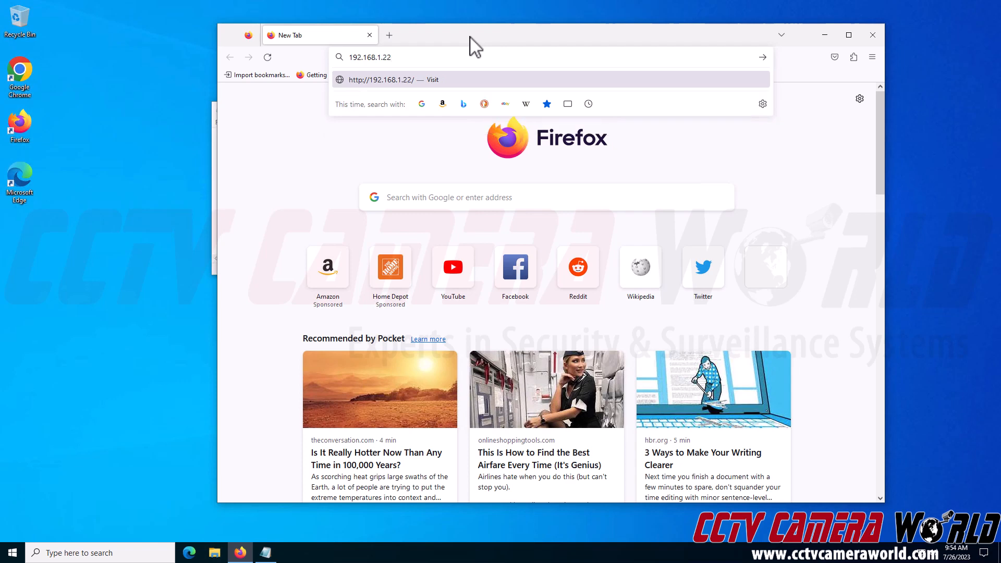
key(Return)
drag(472, 37, 479, 0)
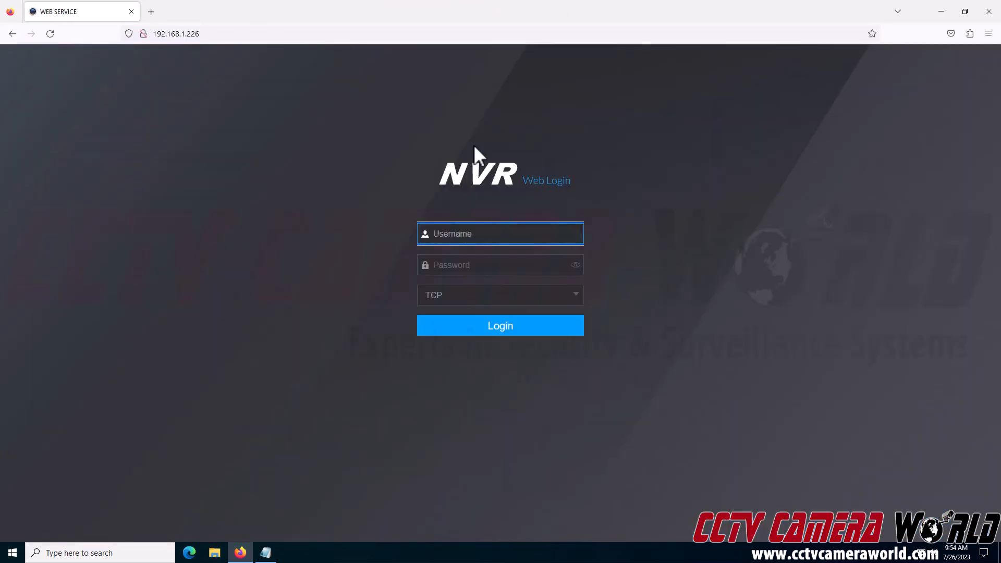
Step: Log in to the NVR as admin with the account password
text(admin)
key(Tab)
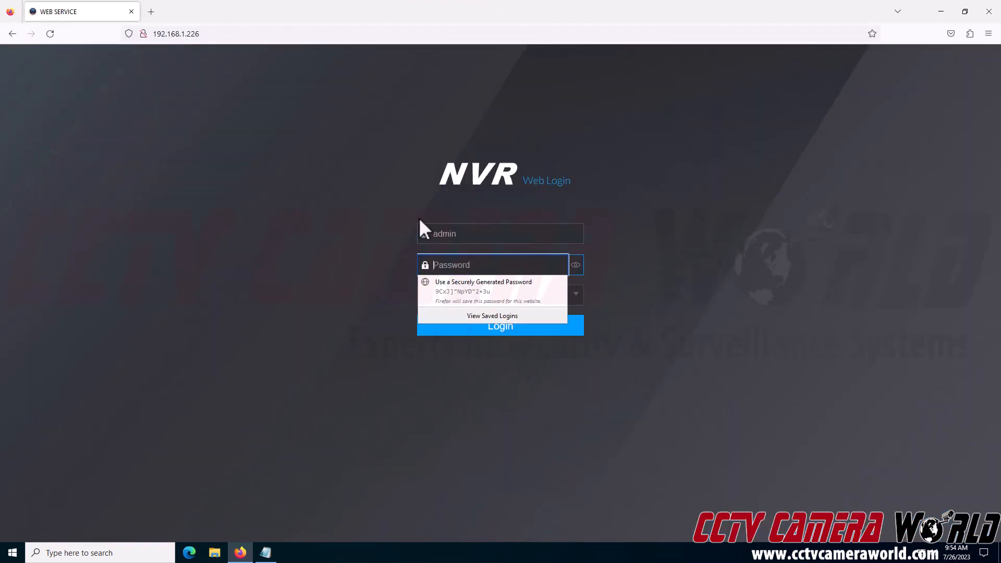
text(admin123)
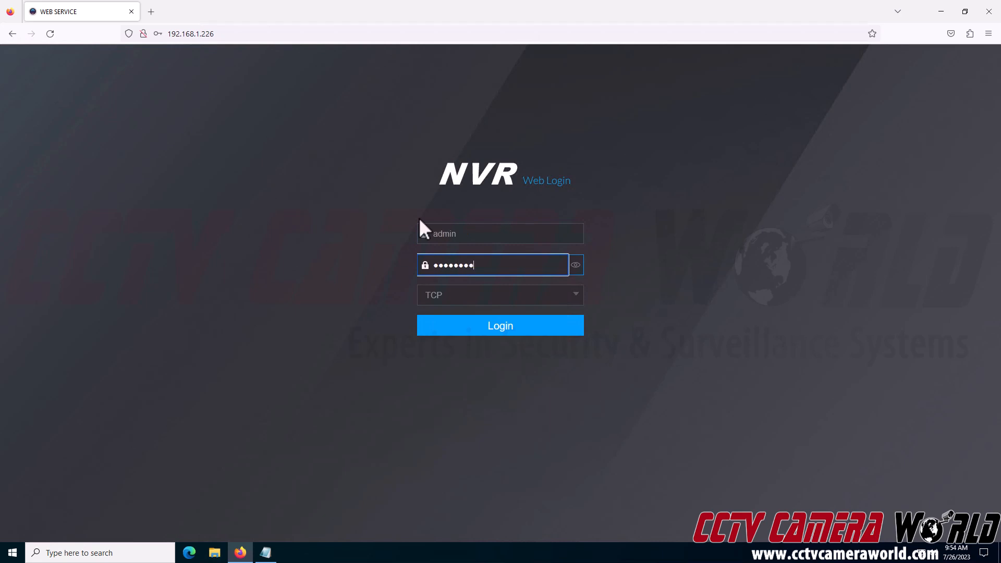
key(Return)
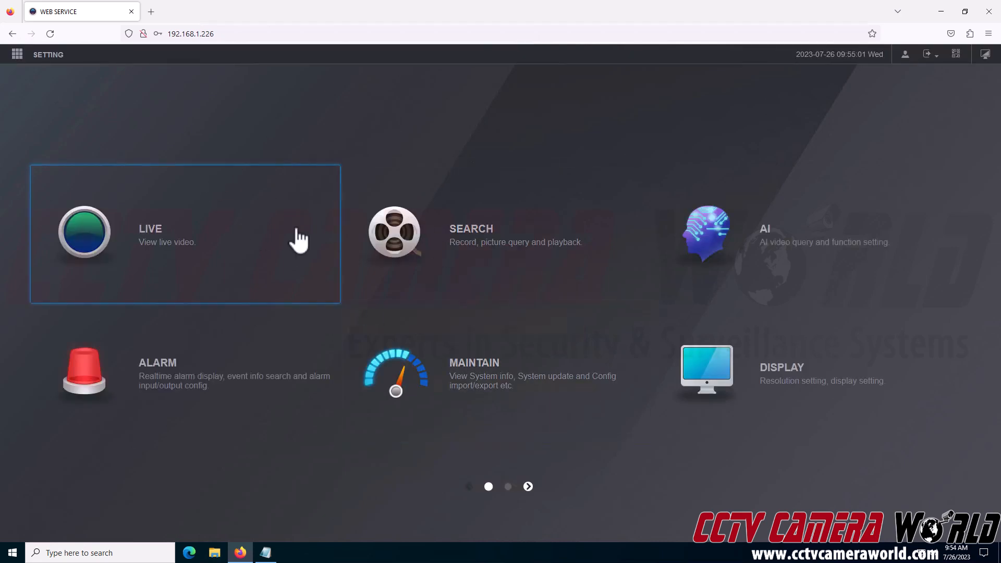
Step: Open the Live view and select the top-left pane showing camera D1's feed
click(243, 241)
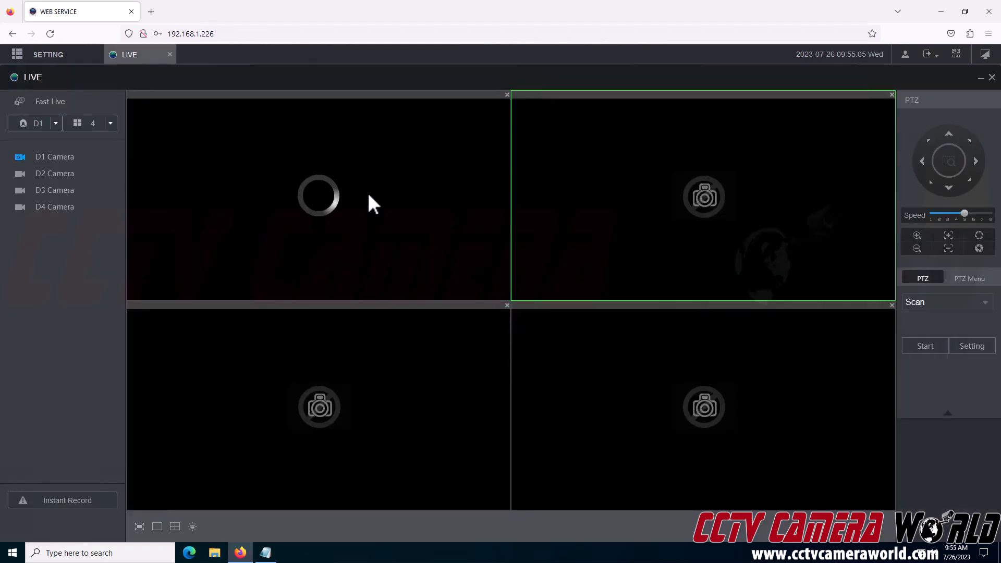
click(315, 209)
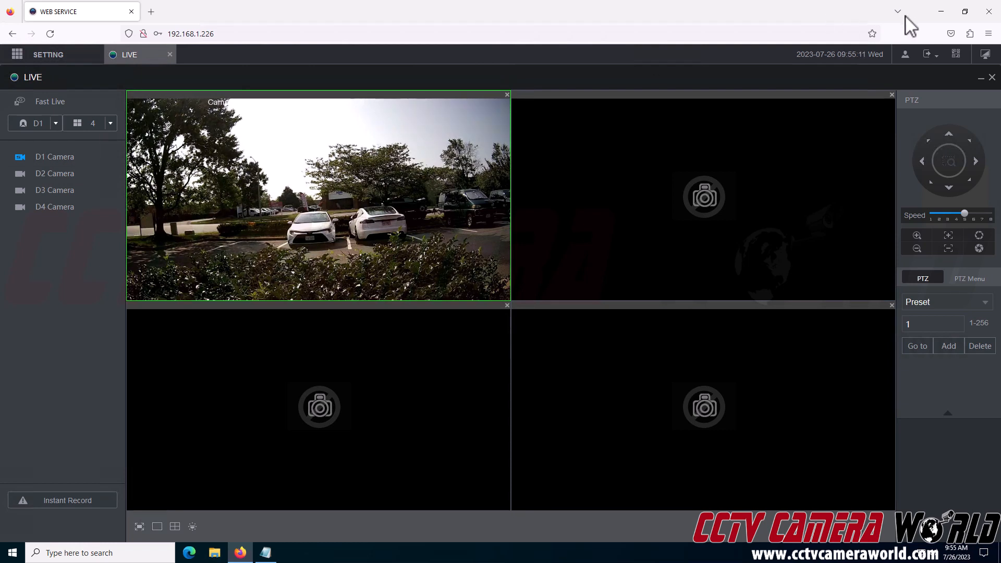
Step: Close Firefox and load 192.168.1.226 in Microsoft Edge
click(990, 12)
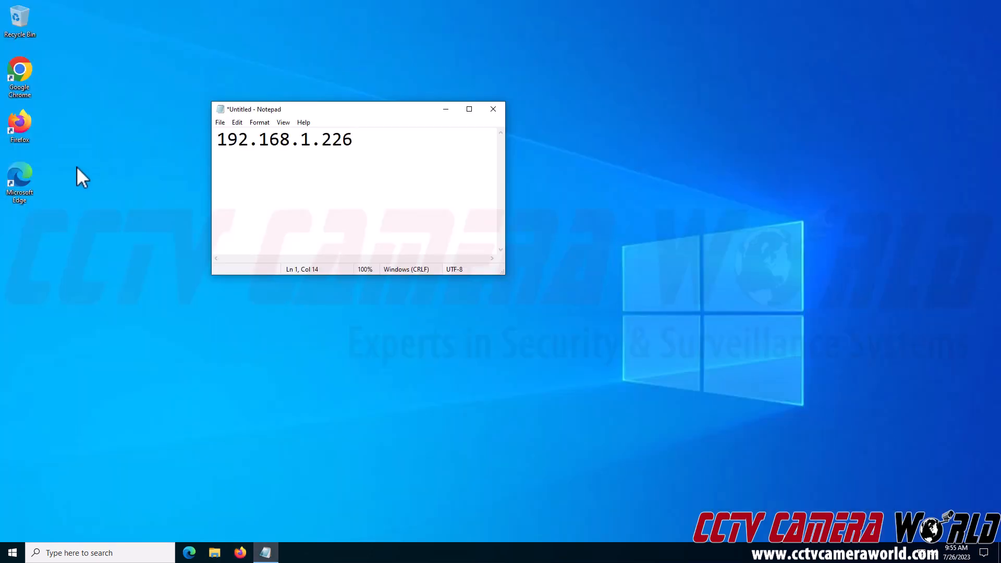
double_click(21, 182)
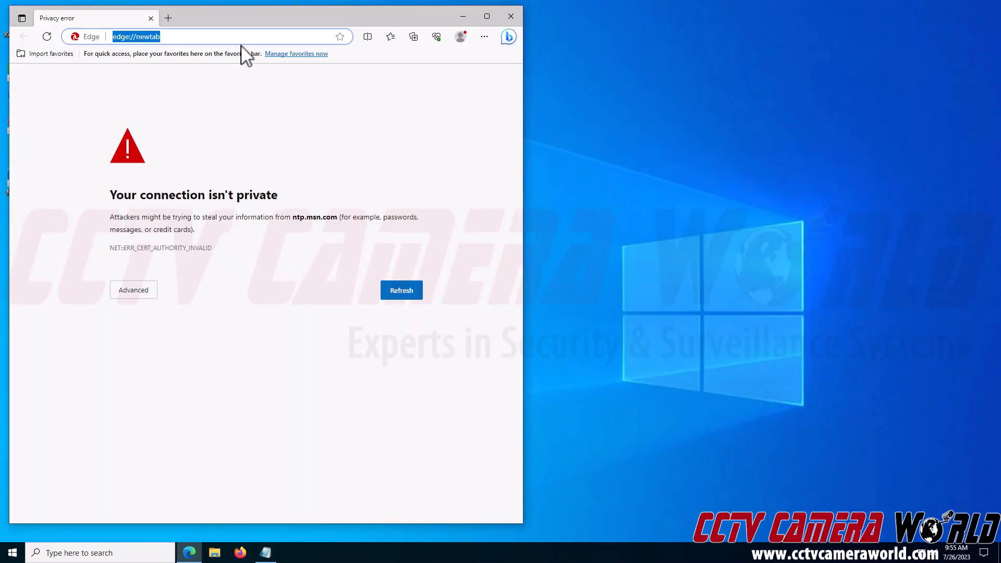
text(192.16)
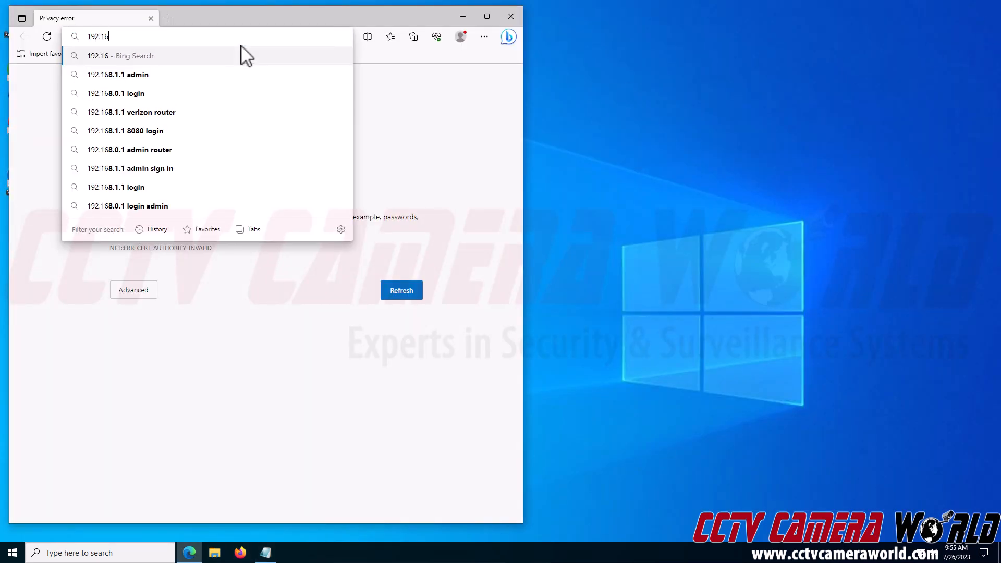
text(8.1.)
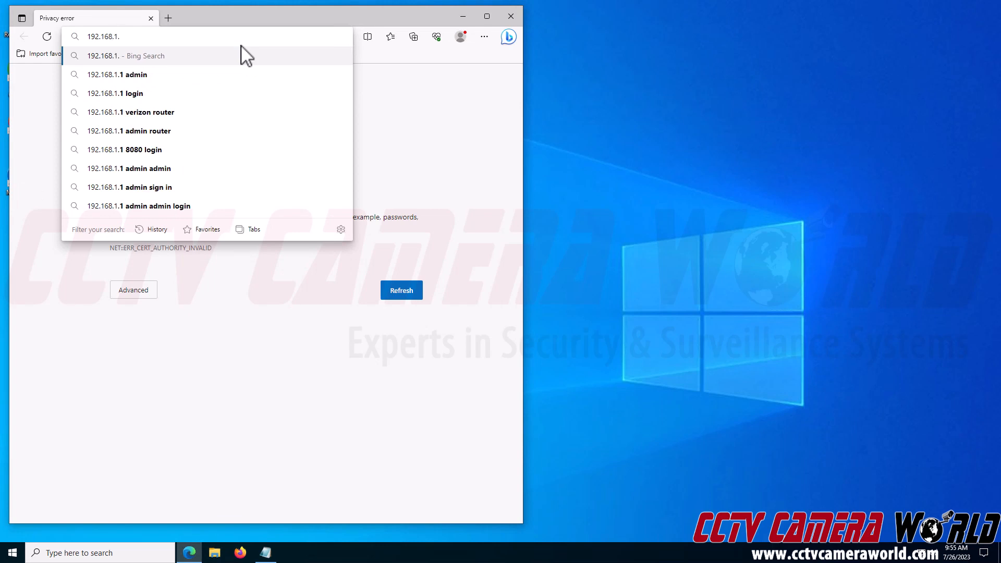
text(226)
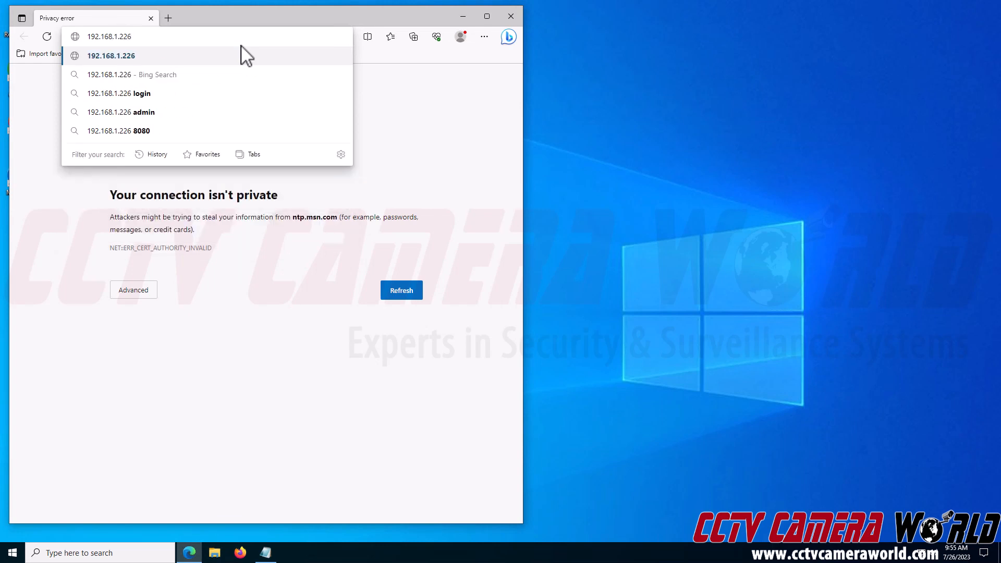
key(Return)
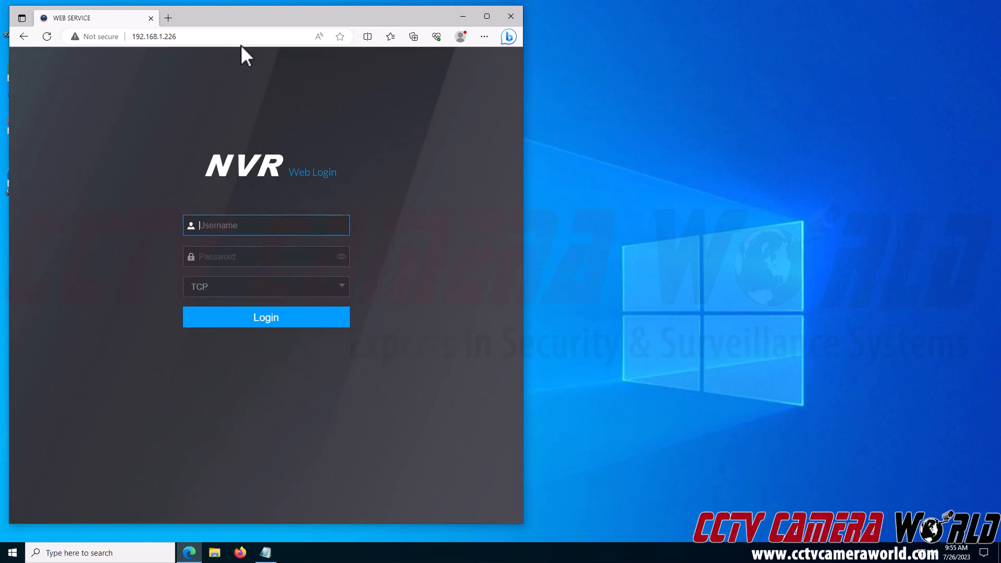
Step: Log in as admin, decline Edge's save-password offer, and open the LIVE view
text(admin)
key(Tab)
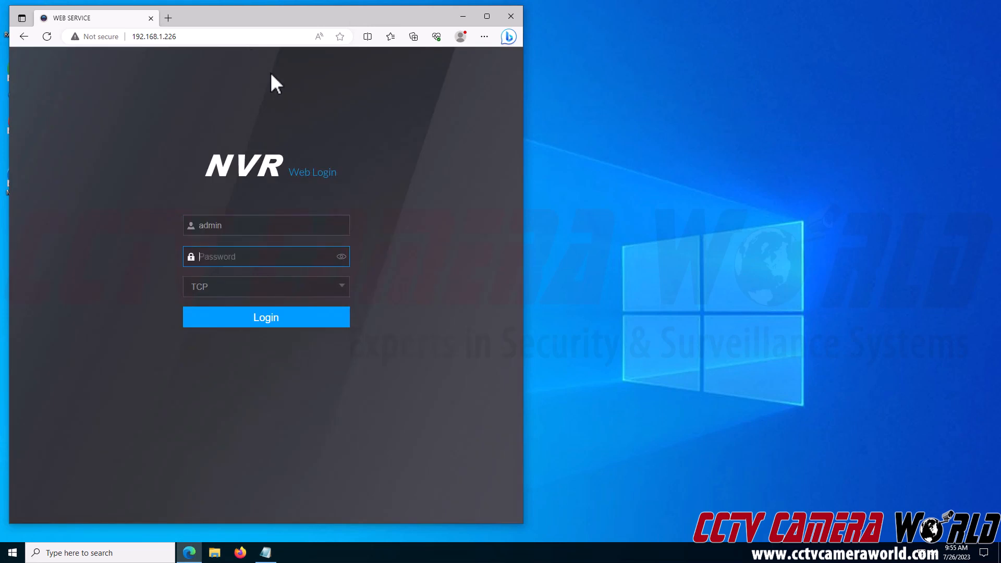
text(***)
click(291, 319)
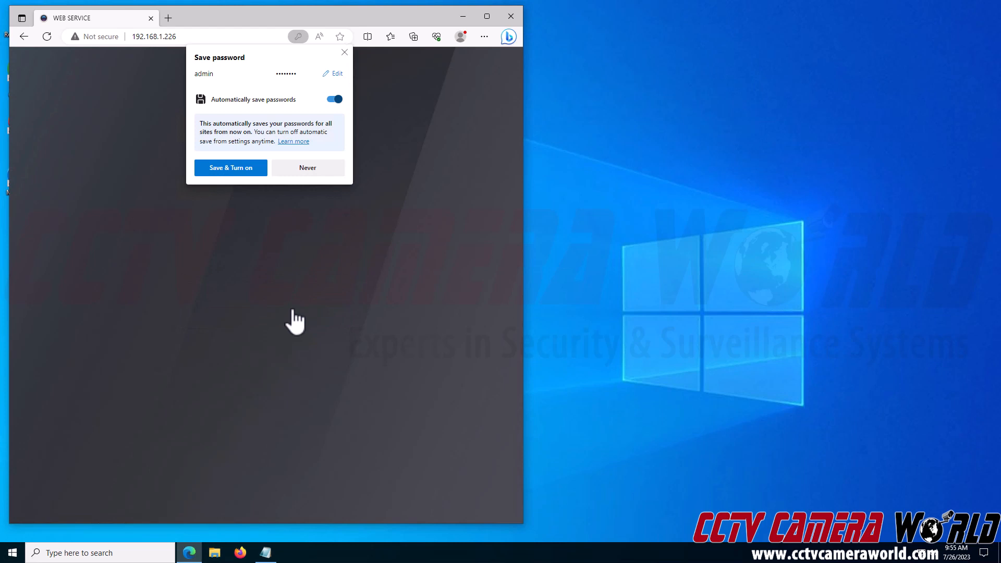
click(344, 52)
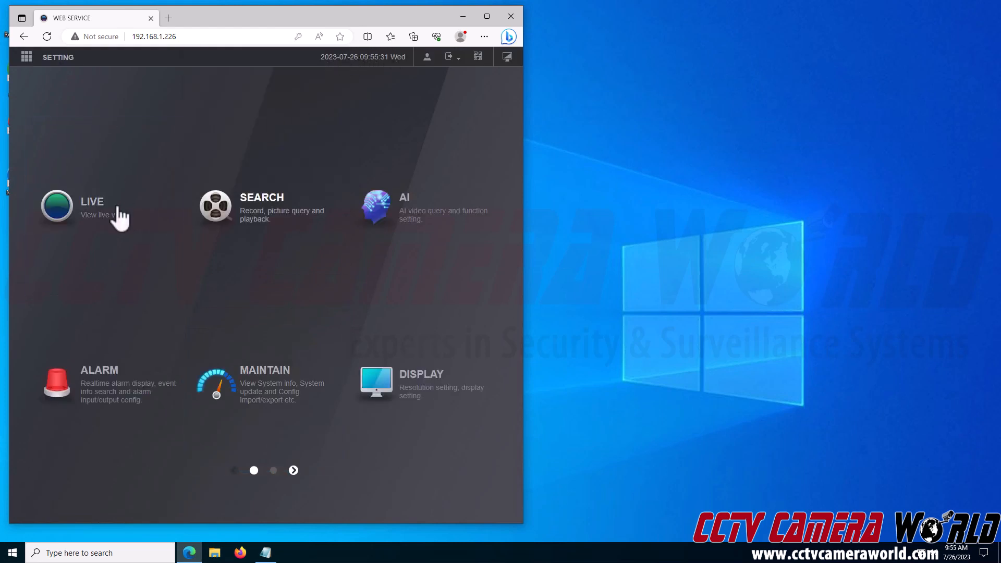
click(120, 218)
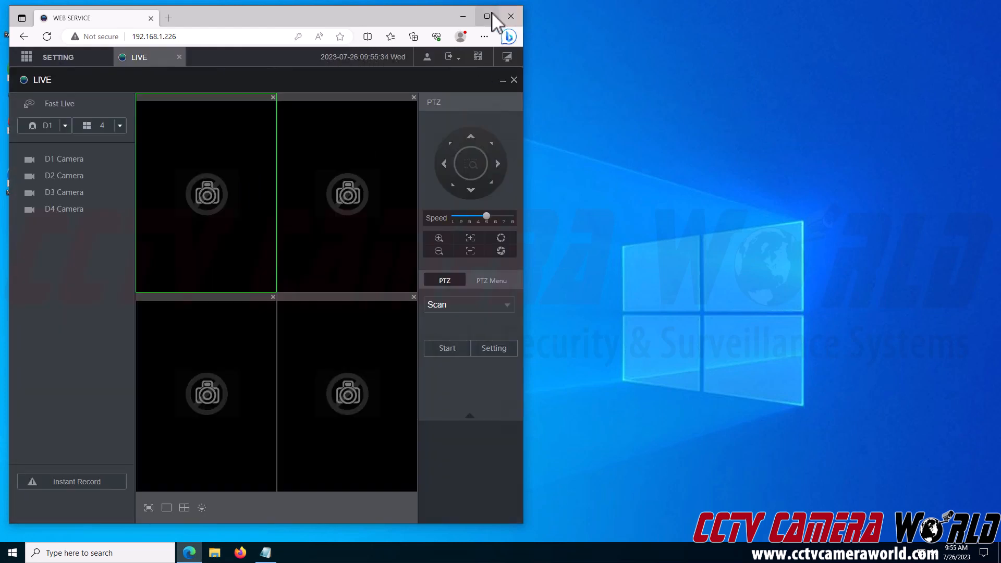
Step: Maximise Edge and load camera D1 into the top-left pane of the four-tile Live view
click(488, 17)
double_click(52, 149)
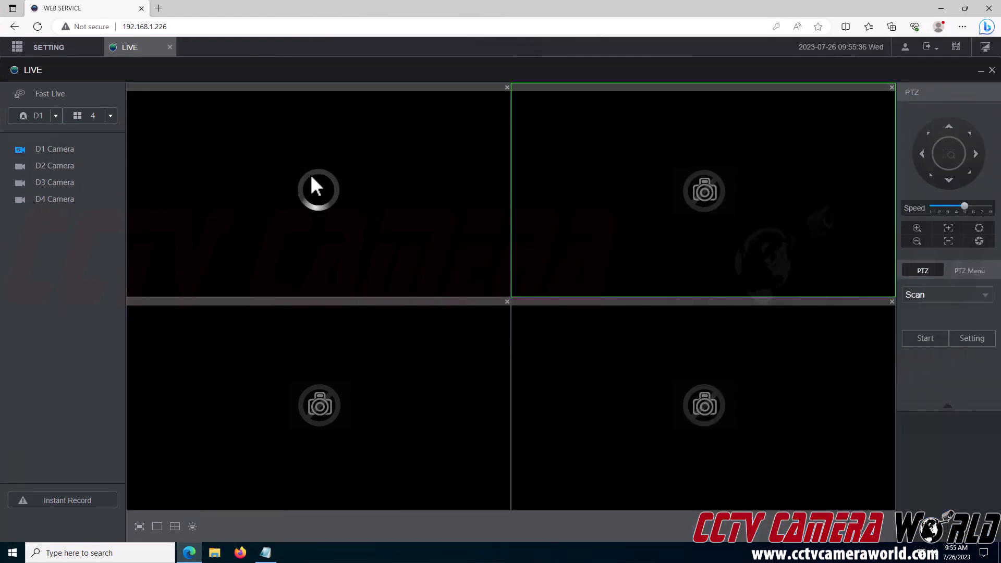
click(311, 178)
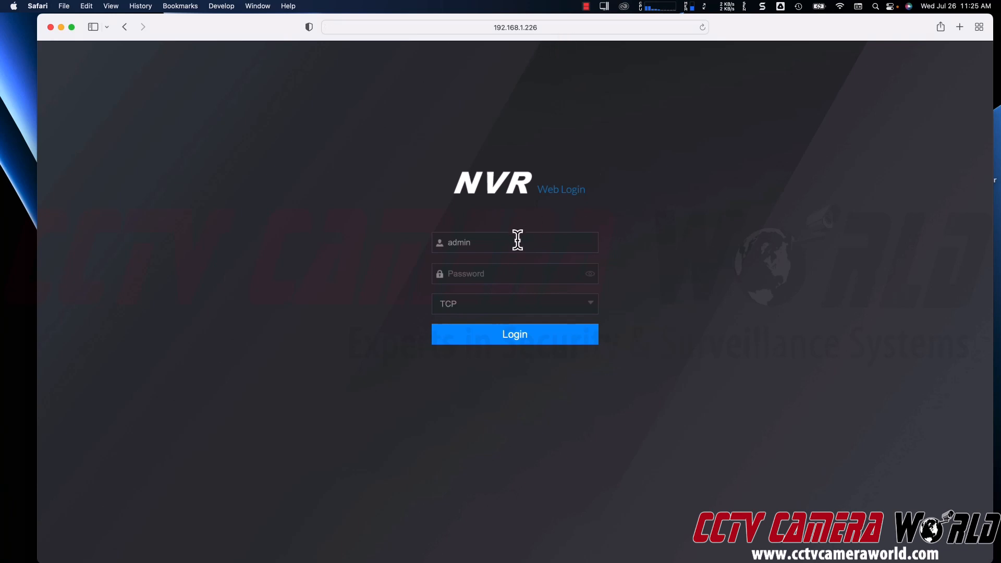
Step: Sign in to the NVR at 192.168.1.226 in Safari with the account password and open LIVE
click(503, 274)
text(••)
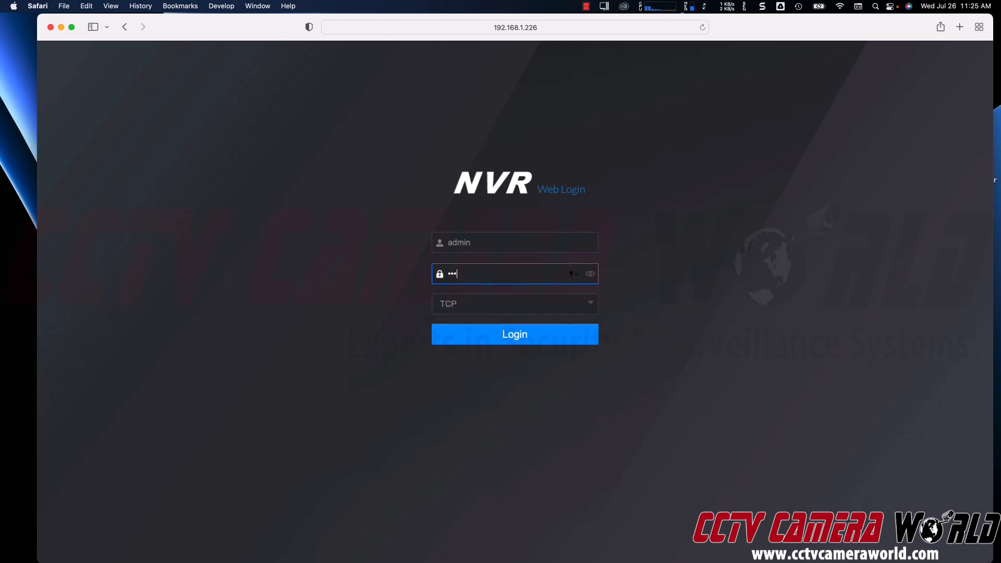
key(Return)
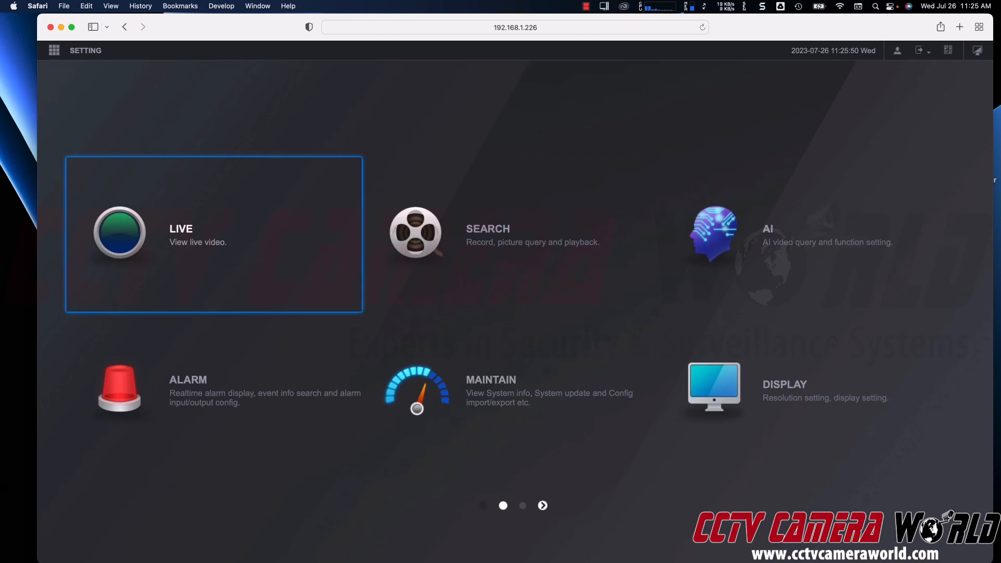
click(230, 266)
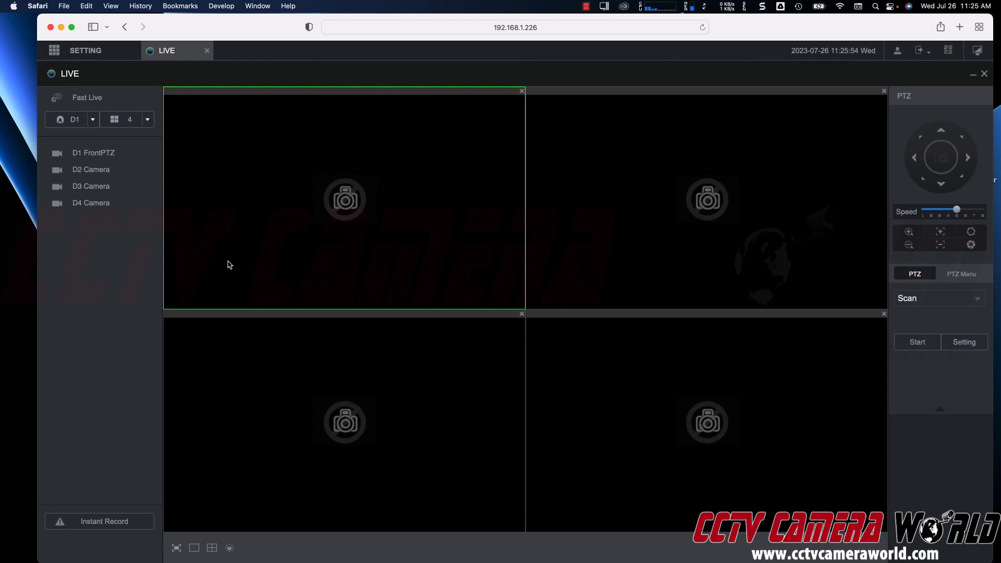
Step: Start the D1 FrontPTZ feed, zoom out, pan left and right, then tilt down and back up
click(127, 160)
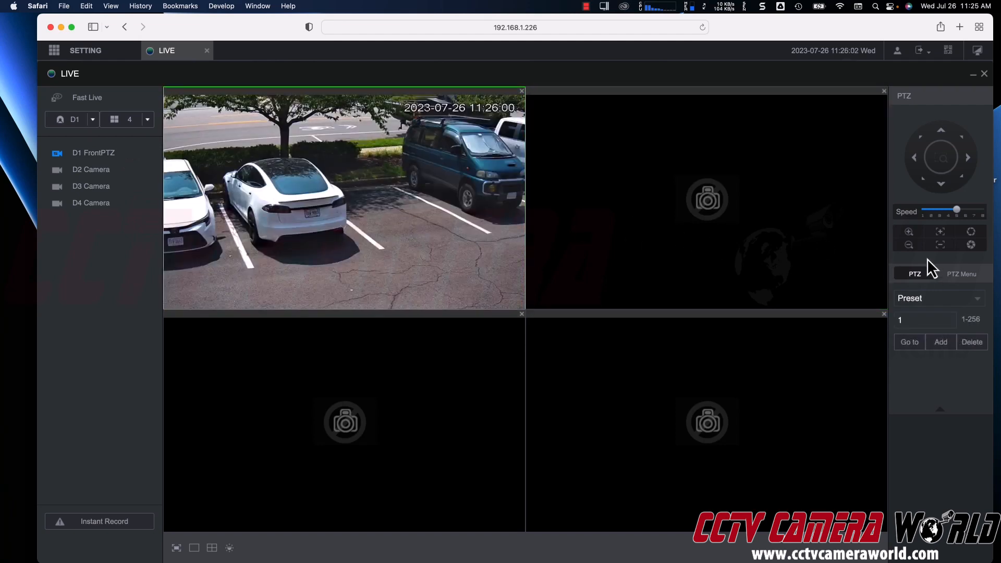
click(913, 248)
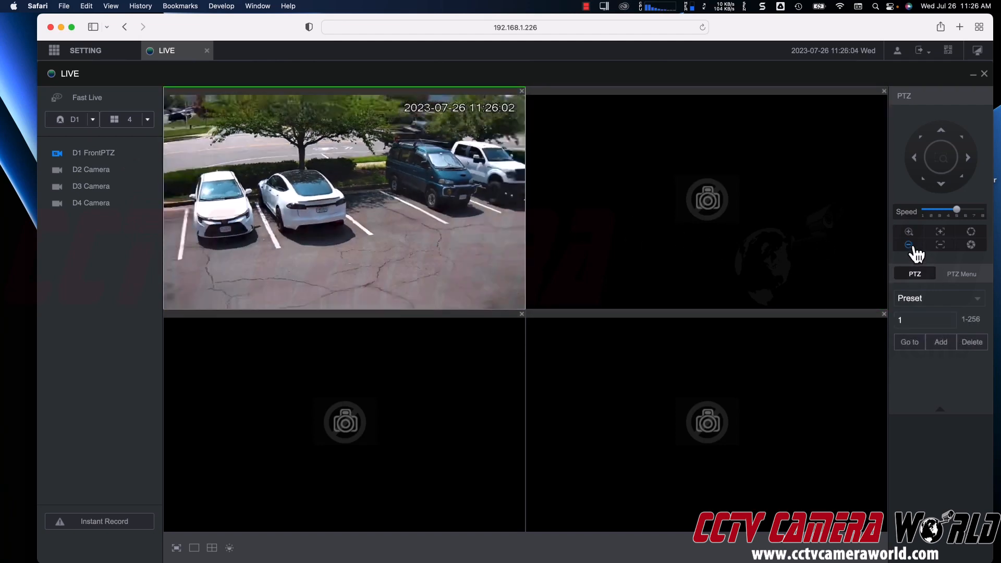
click(915, 169)
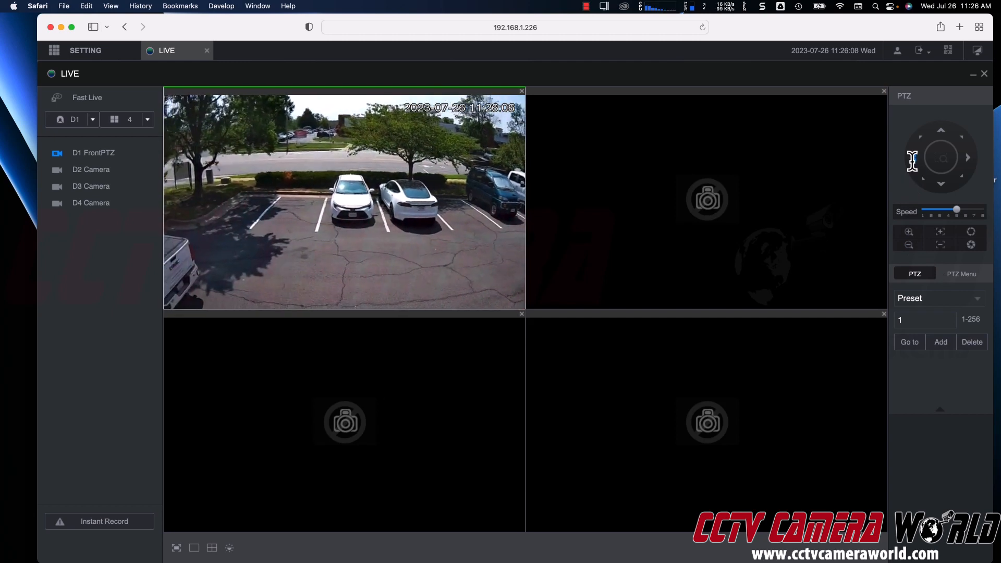
click(969, 158)
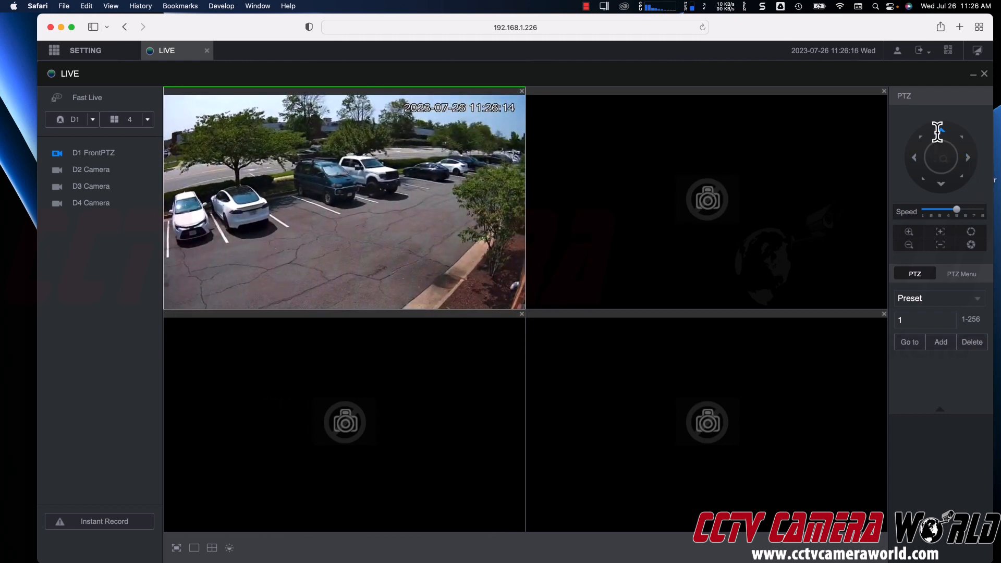
click(941, 188)
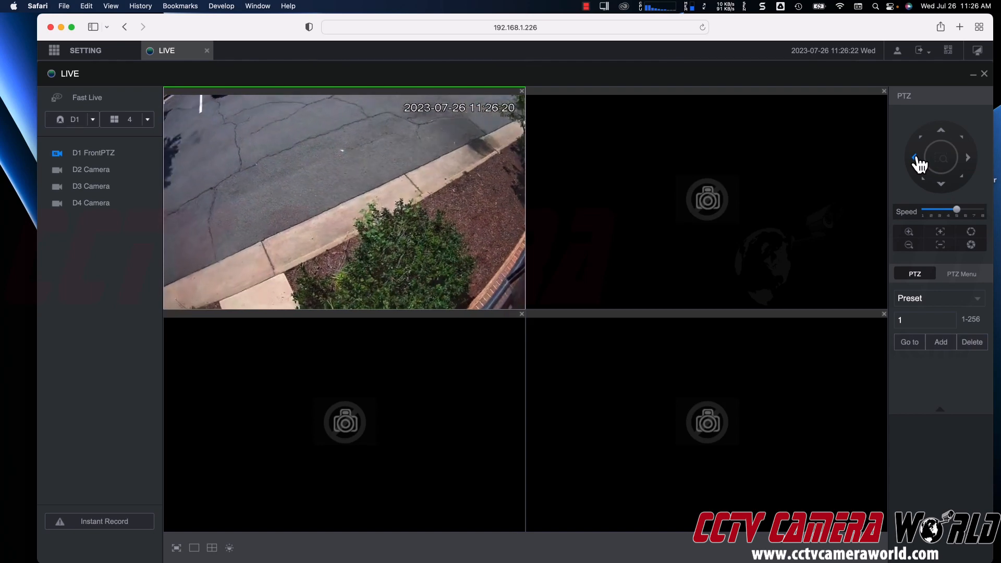
click(941, 139)
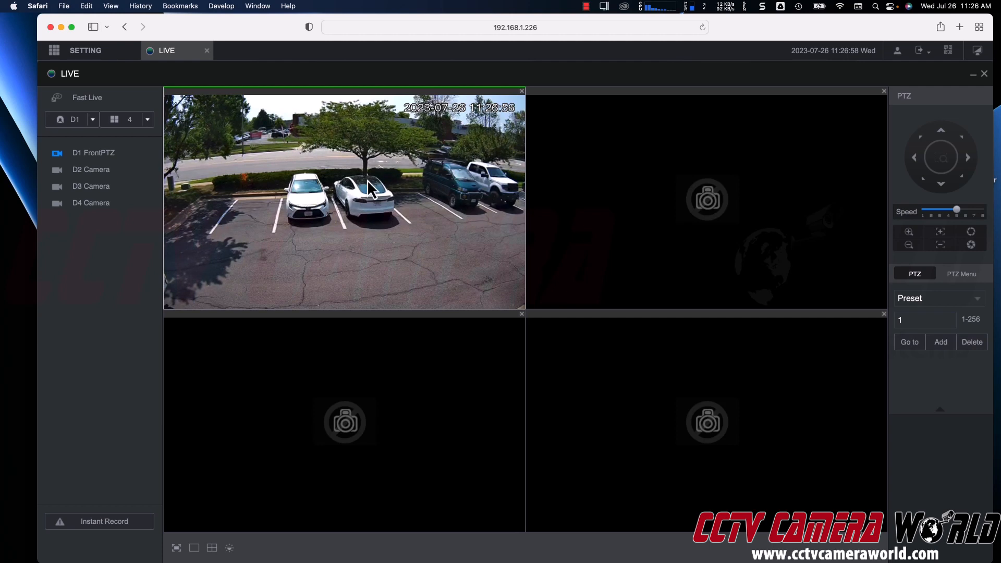
Step: Turn on Fast Live for all four feeds, then enlarge D1 FrontPTZ to full size
click(92, 107)
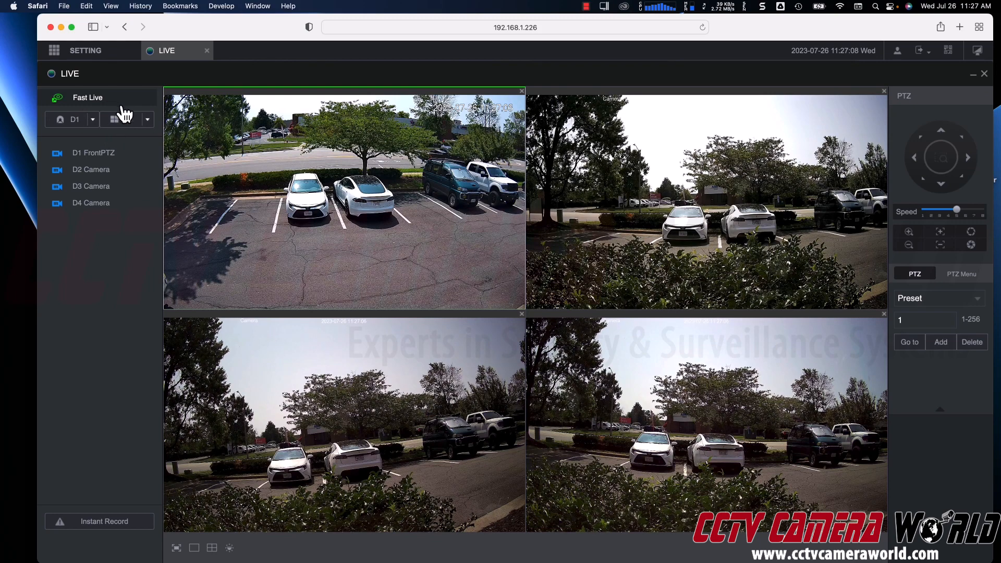
double_click(260, 189)
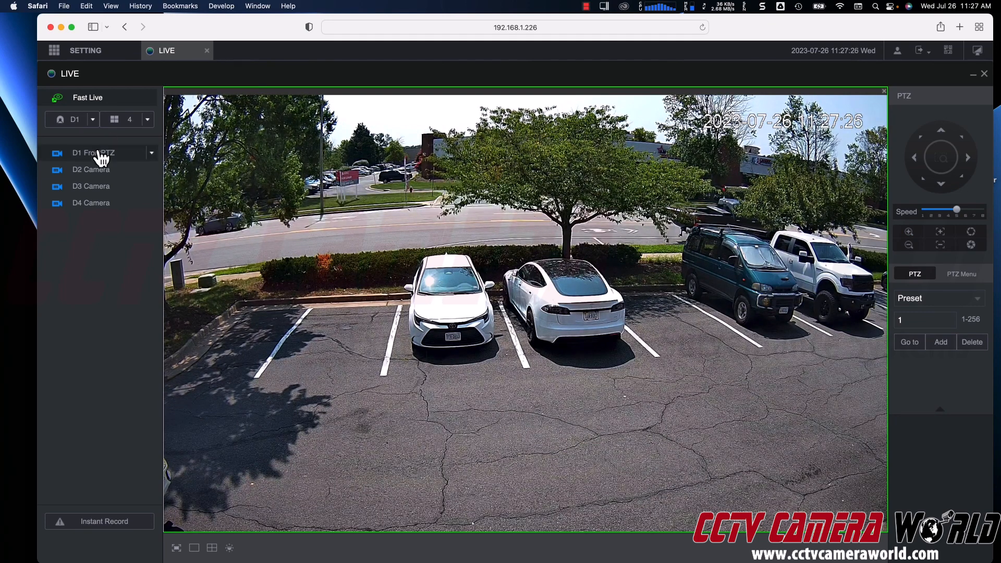
Step: Set D1 FrontPTZ, D2, D3 and D4 Camera each to Sub Stream 1, then re-pick D4's stream
click(152, 156)
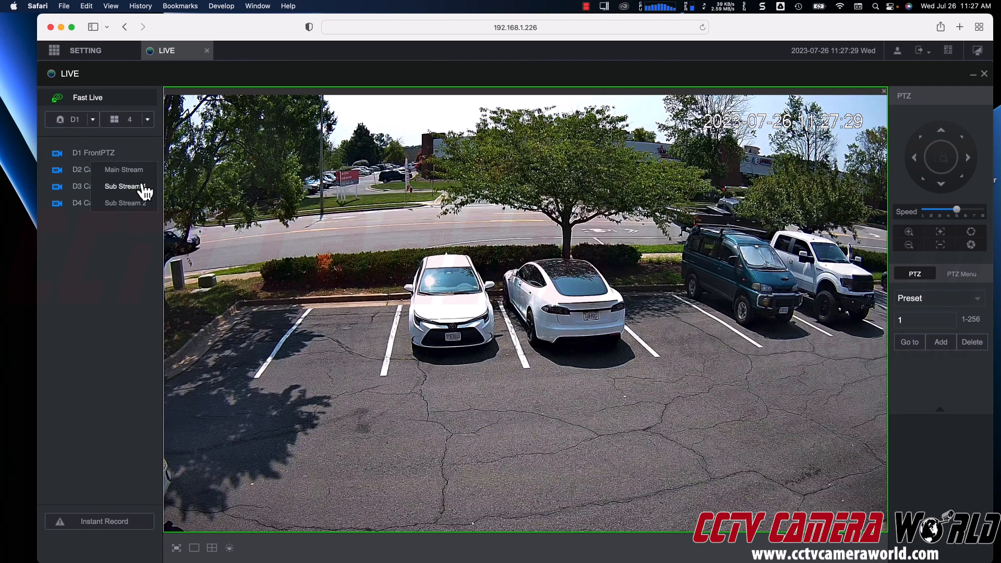
click(145, 188)
click(153, 175)
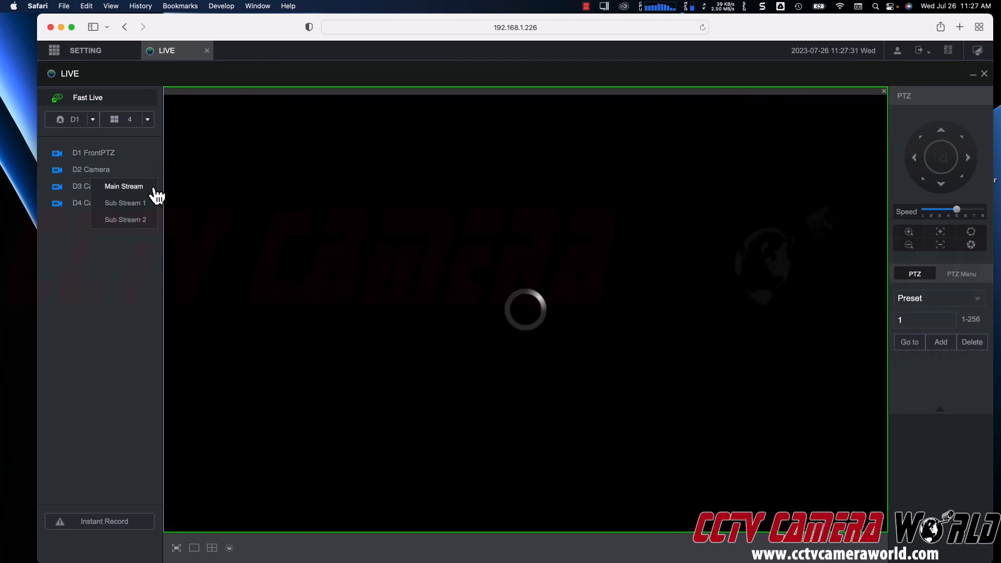
click(148, 203)
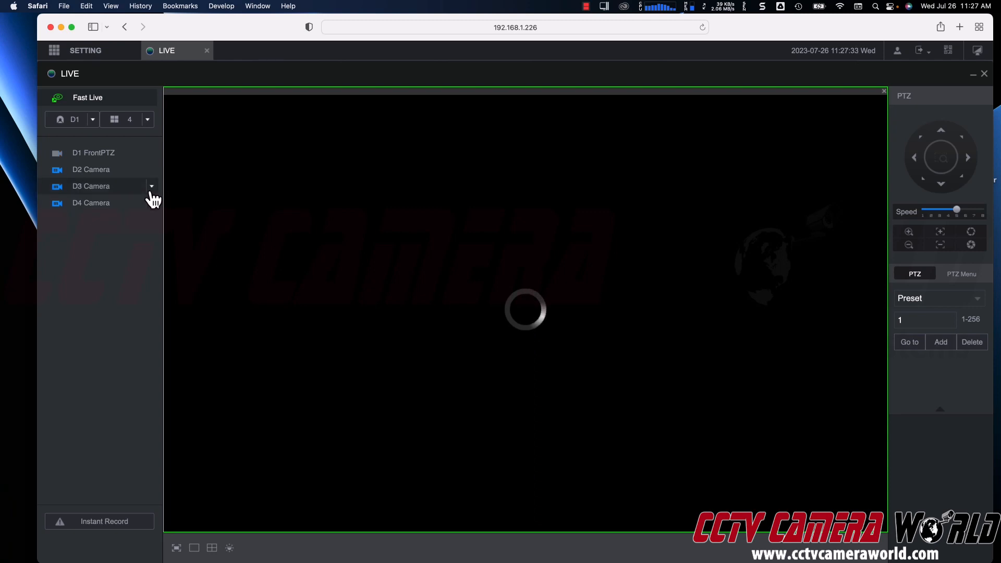
click(151, 187)
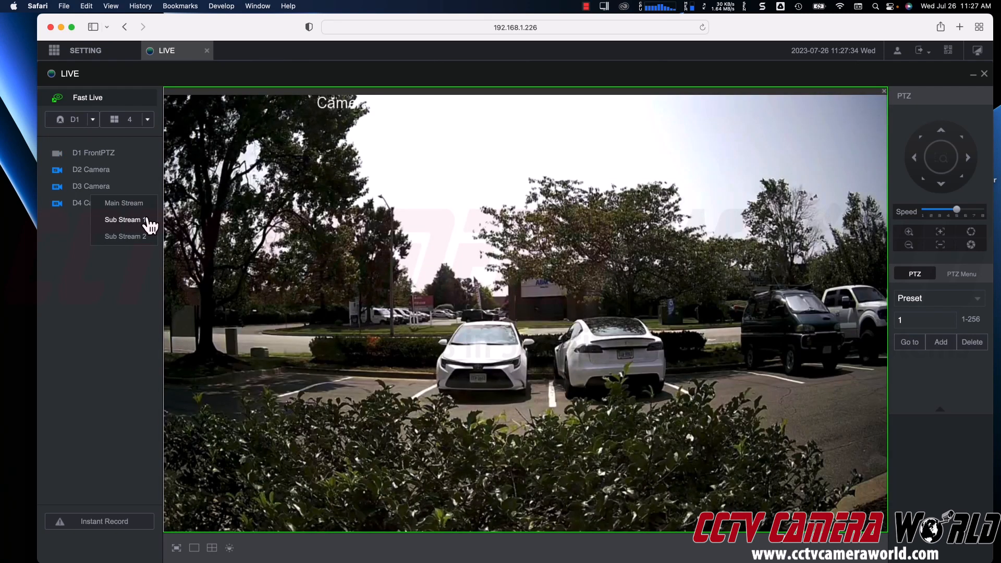
click(147, 219)
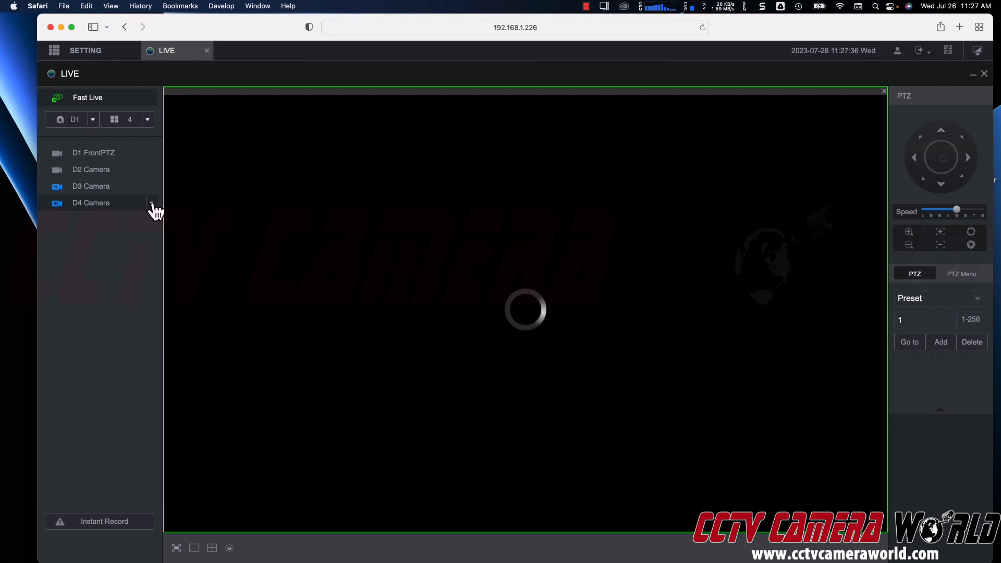
click(149, 206)
click(148, 237)
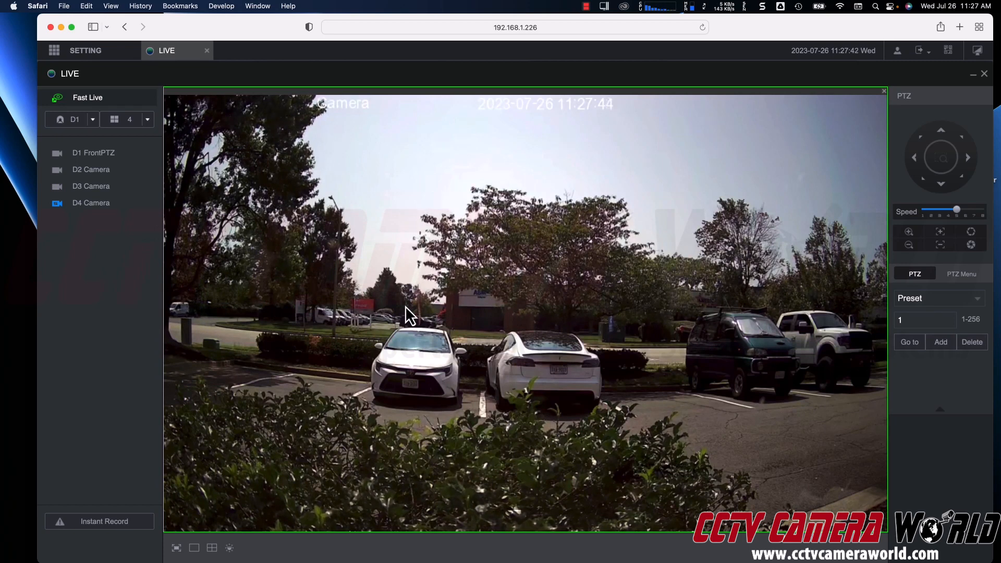
click(152, 205)
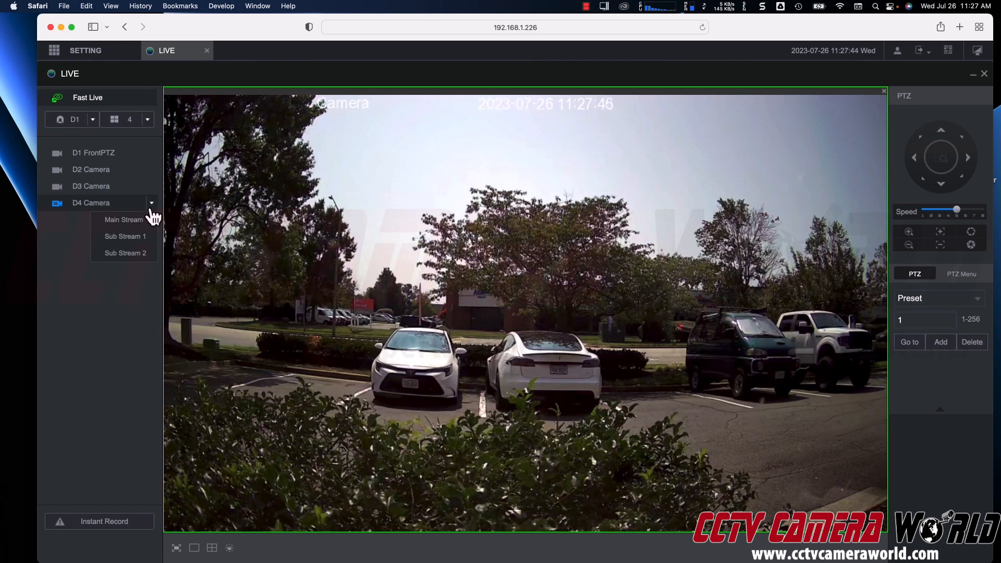
click(148, 224)
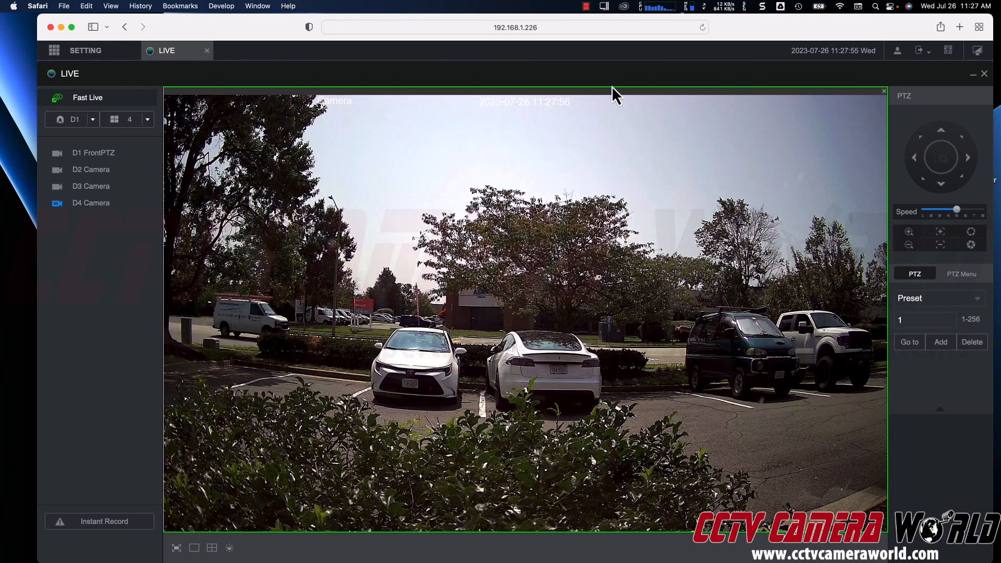
Step: Open SEARCH, play back today's D1 FrontPTZ recording and jump to around 10:30
click(974, 74)
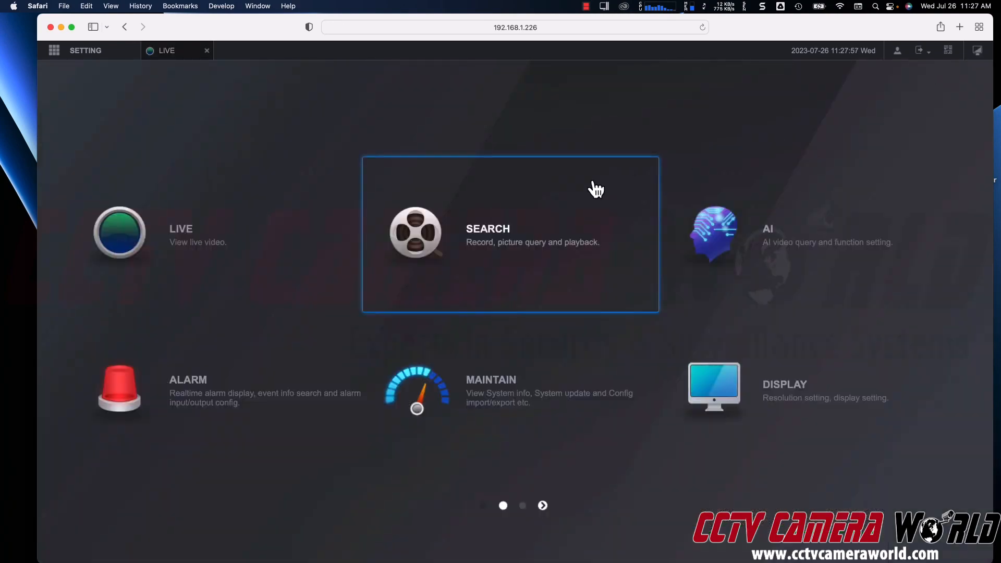
click(504, 226)
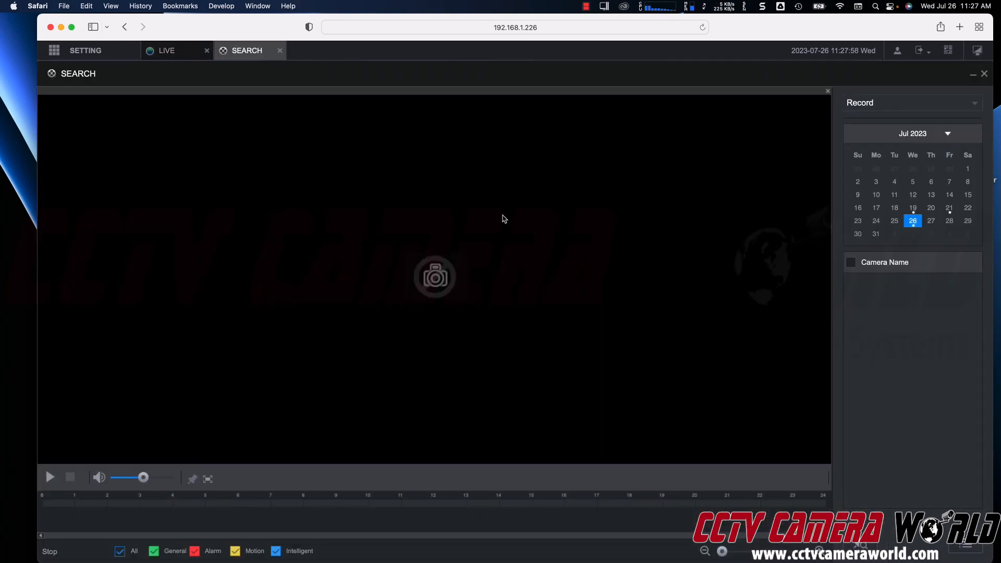
click(413, 505)
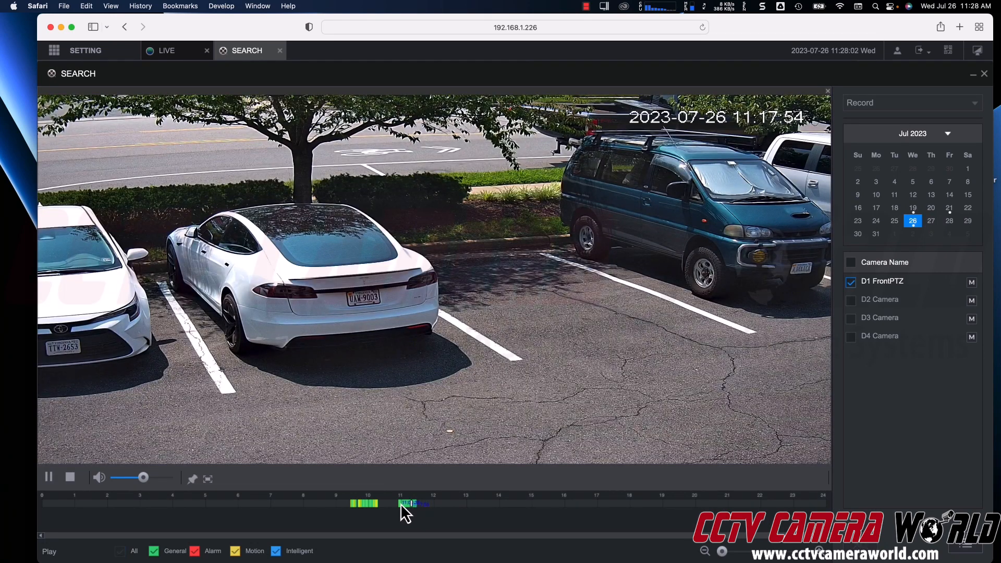
click(376, 505)
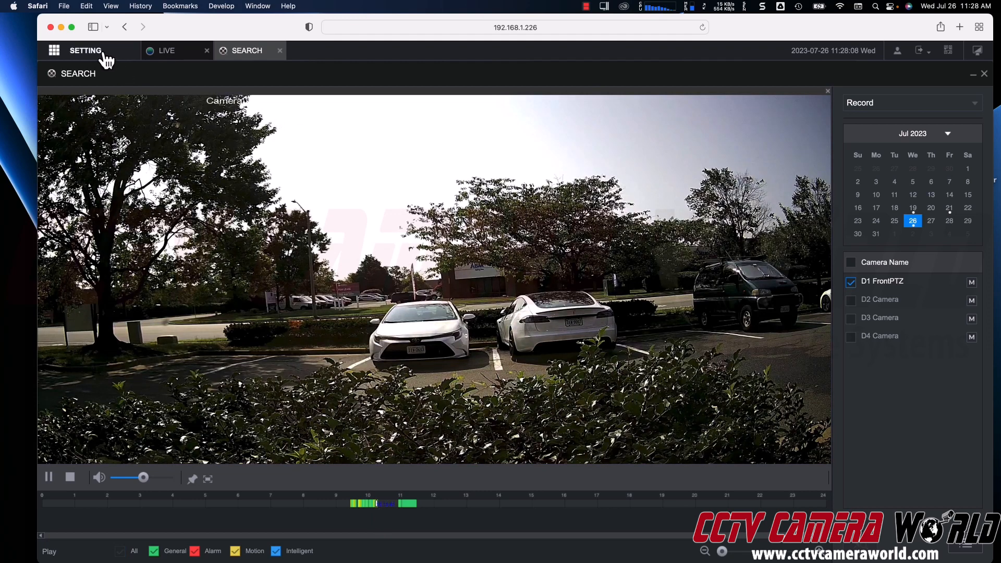
Step: Open System settings, then review the Camera Image and Camera Name pages
mouse_move(104, 54)
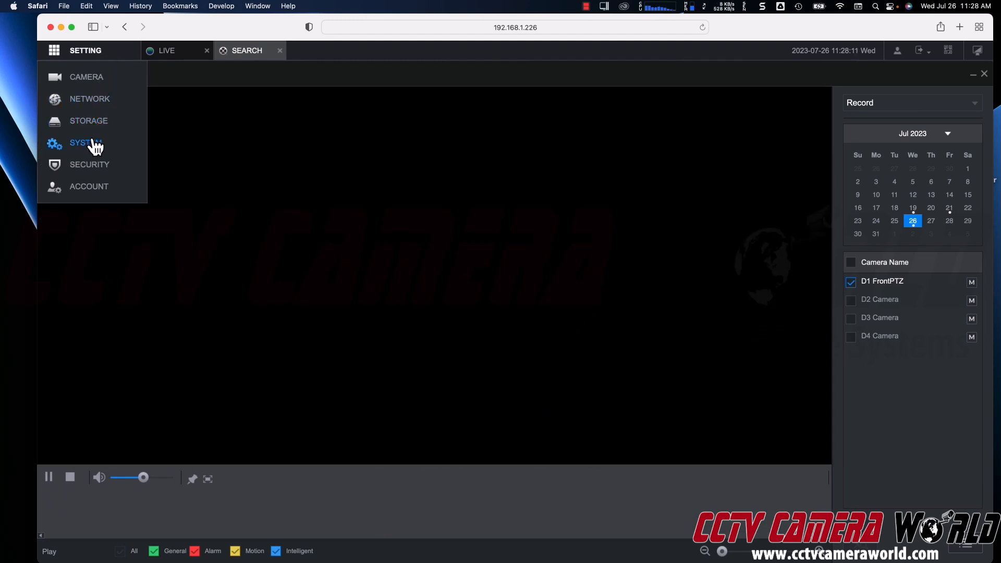
click(92, 141)
click(93, 80)
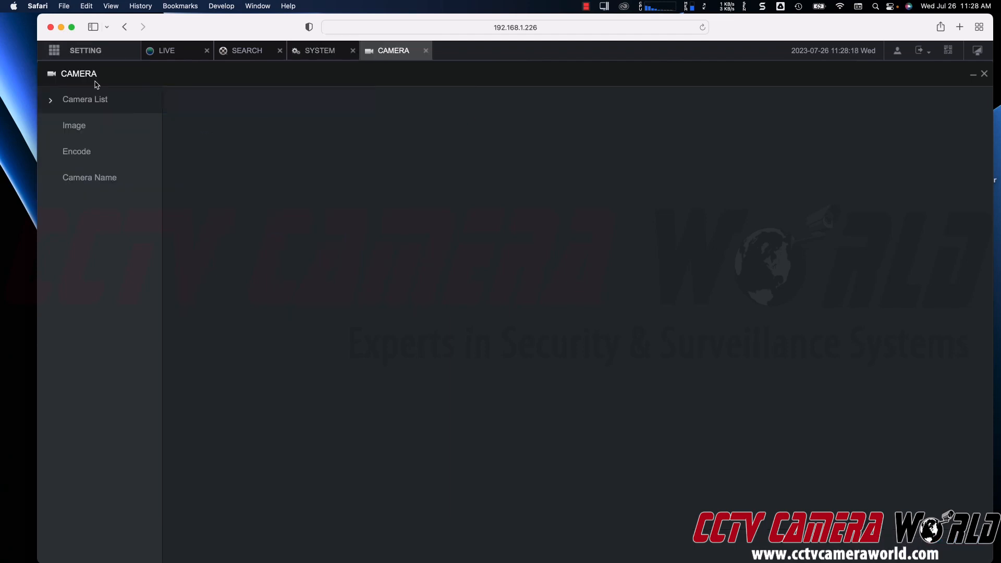
click(87, 127)
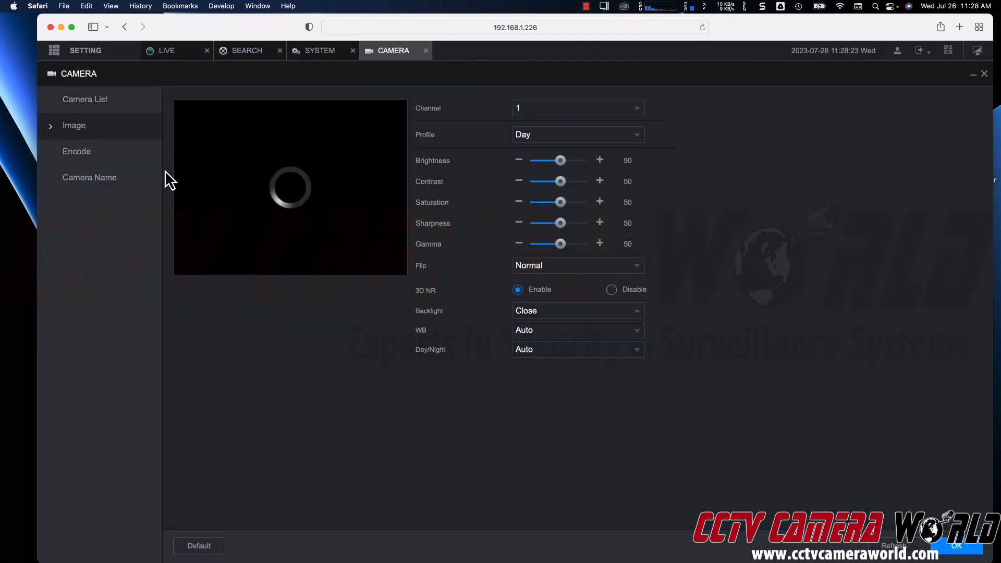
click(145, 176)
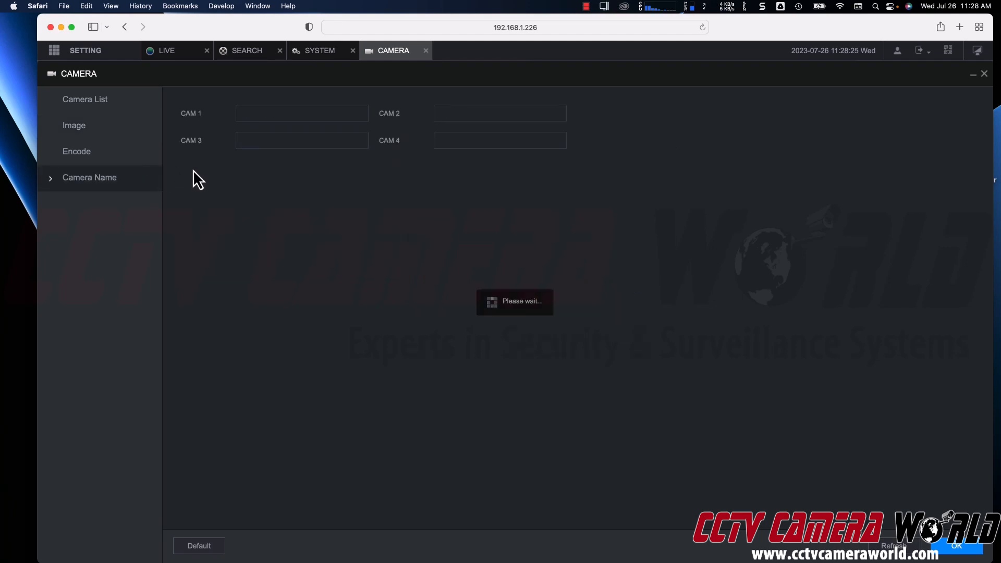
Step: Open Network settings, revisit Camera settings, and return to the Live view
click(100, 51)
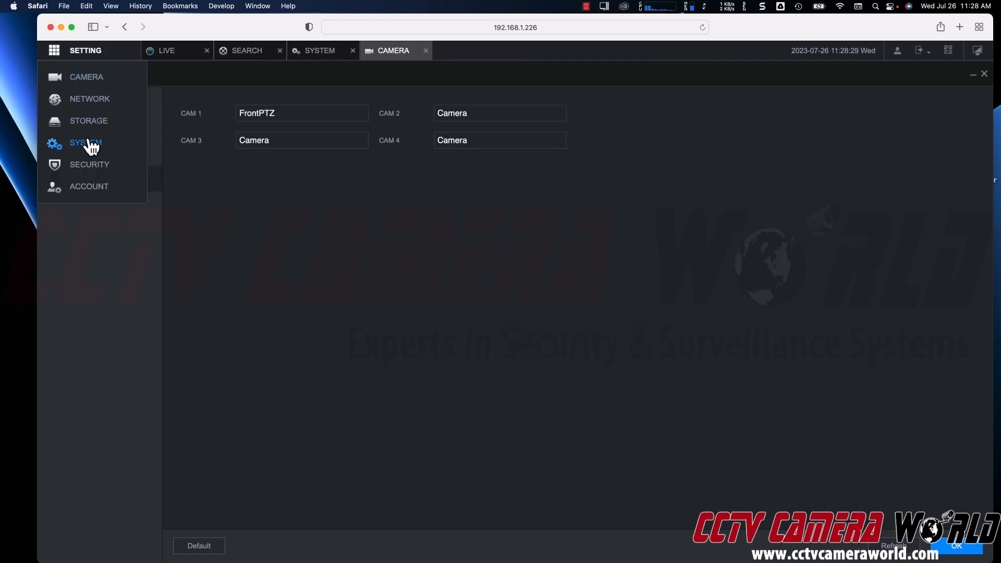
click(83, 101)
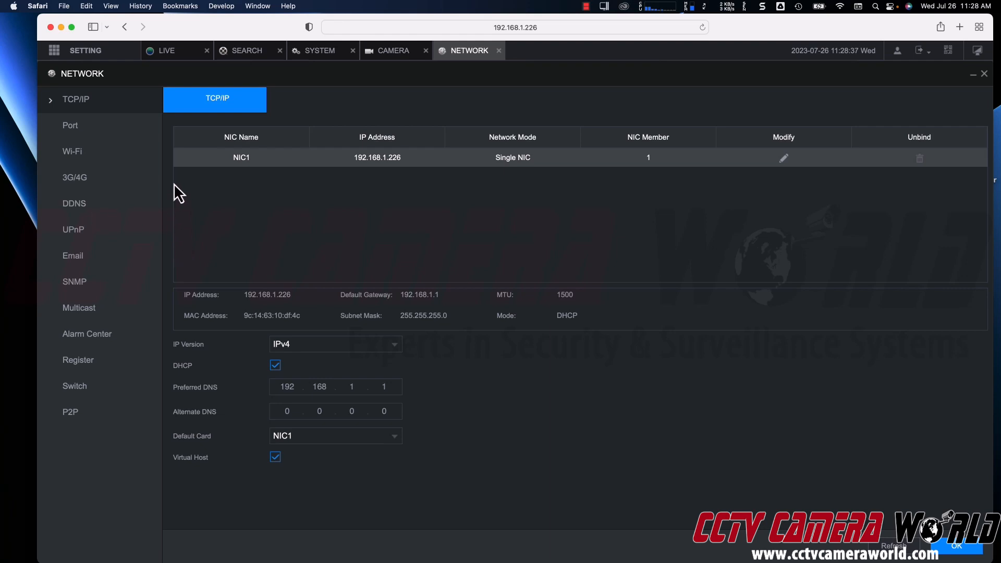
click(103, 53)
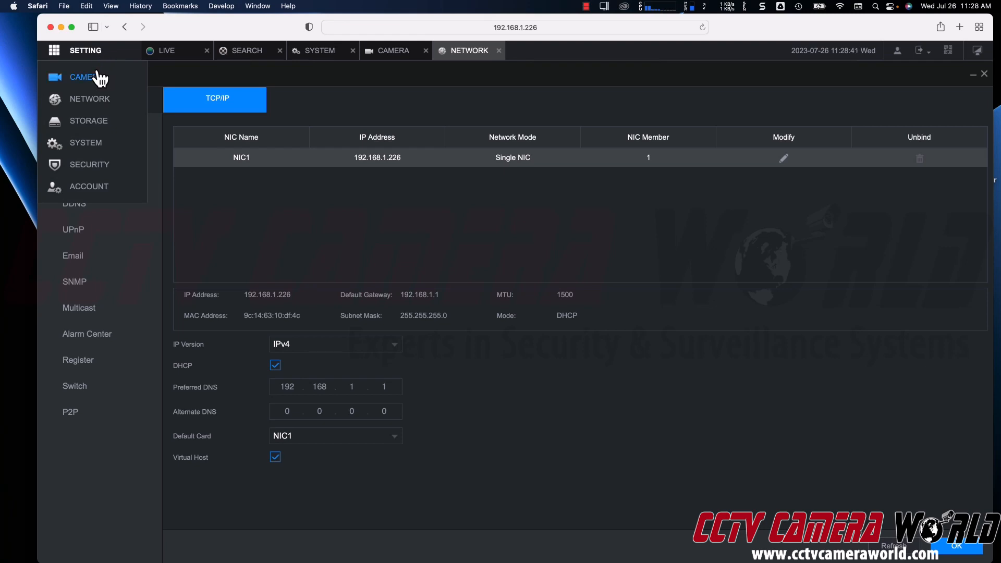
click(99, 78)
click(175, 57)
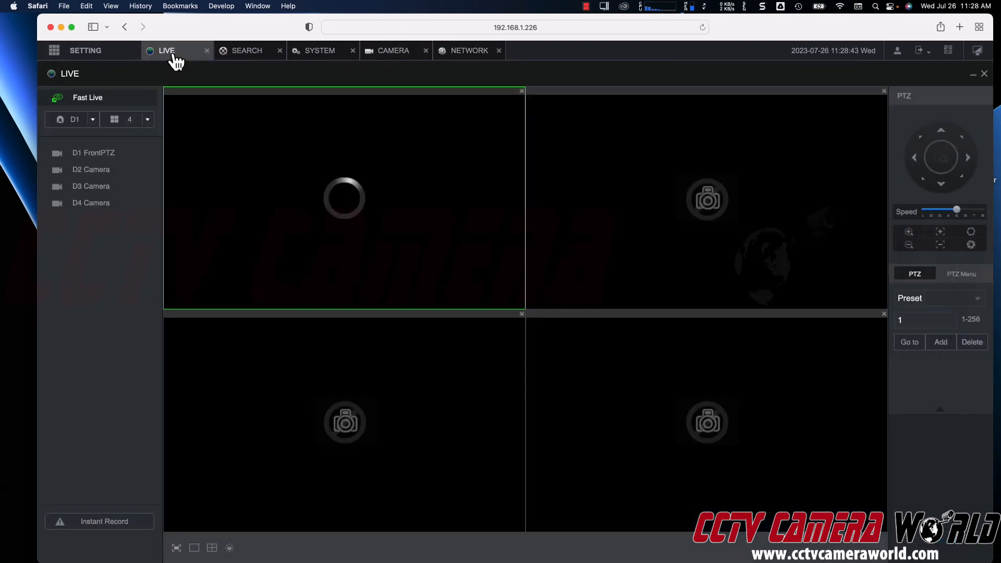